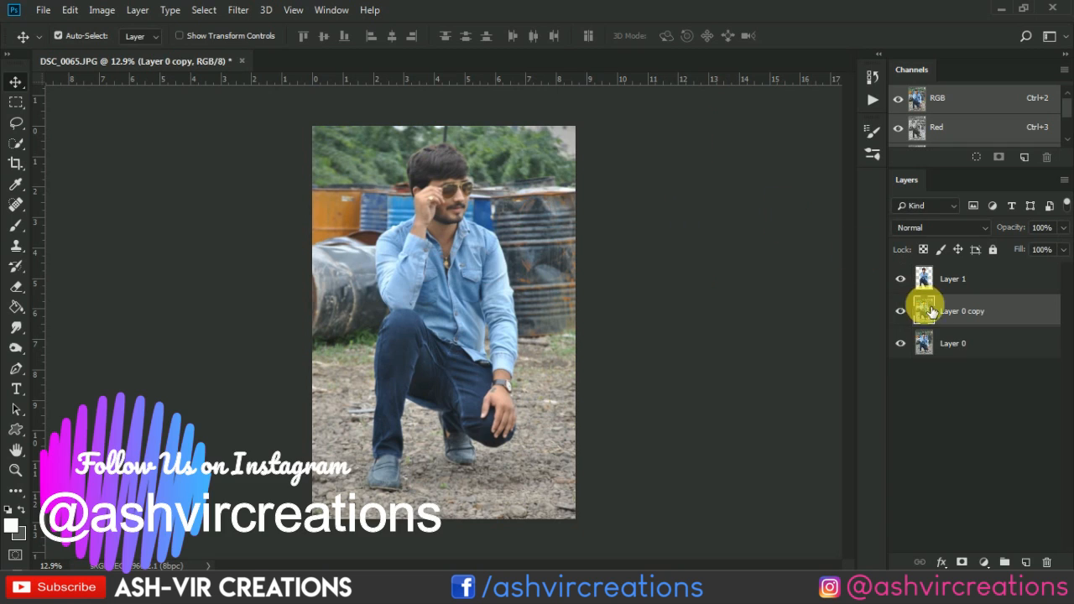
# - Hide Layer 0 and open the fgsra JPG image from the Desktop folder
pyautogui.click(900, 343)
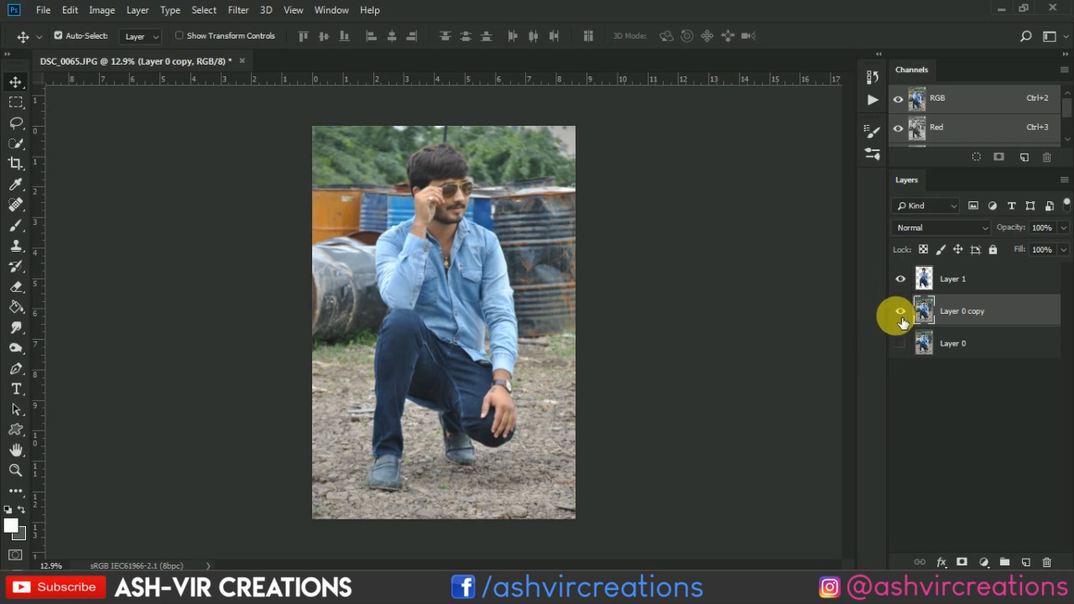
pyautogui.click(43, 10)
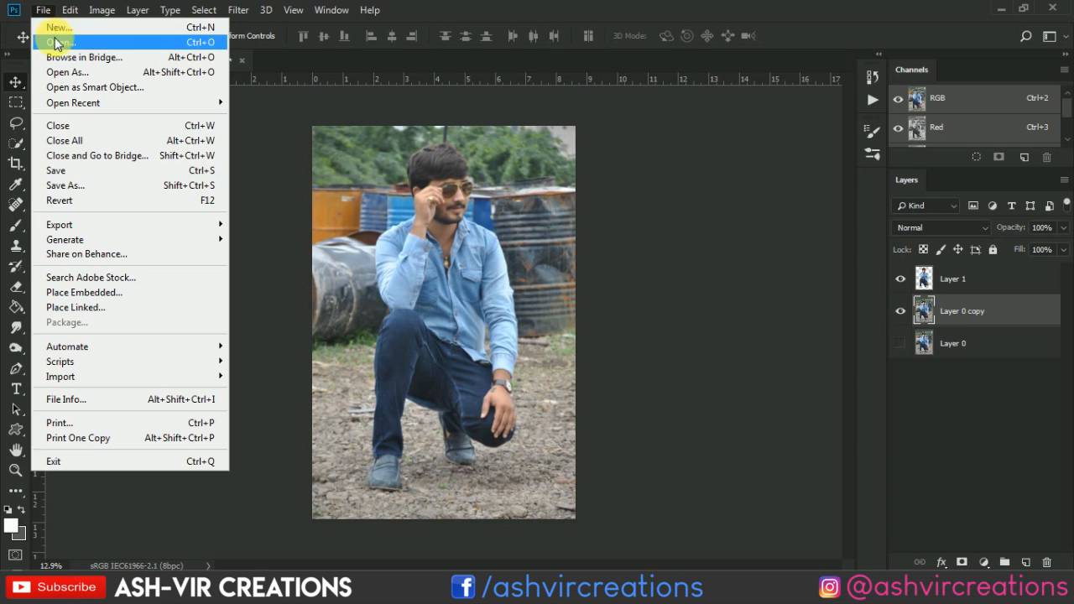
pyautogui.click(55, 39)
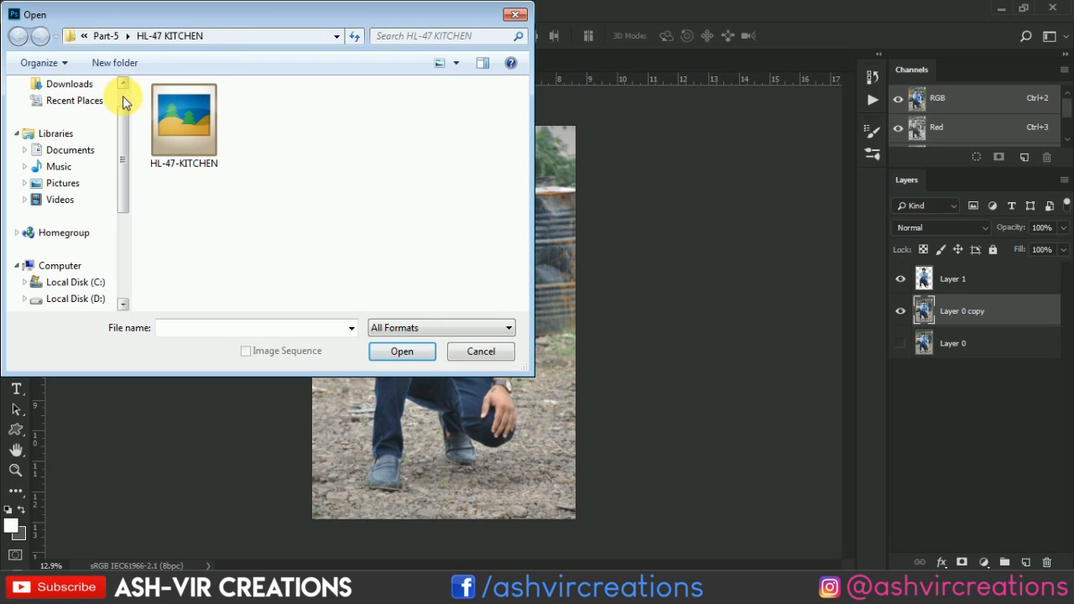
pyautogui.scroll(1, 123, 100)
pyautogui.click(101, 108)
pyautogui.scroll(-3, 372, 141)
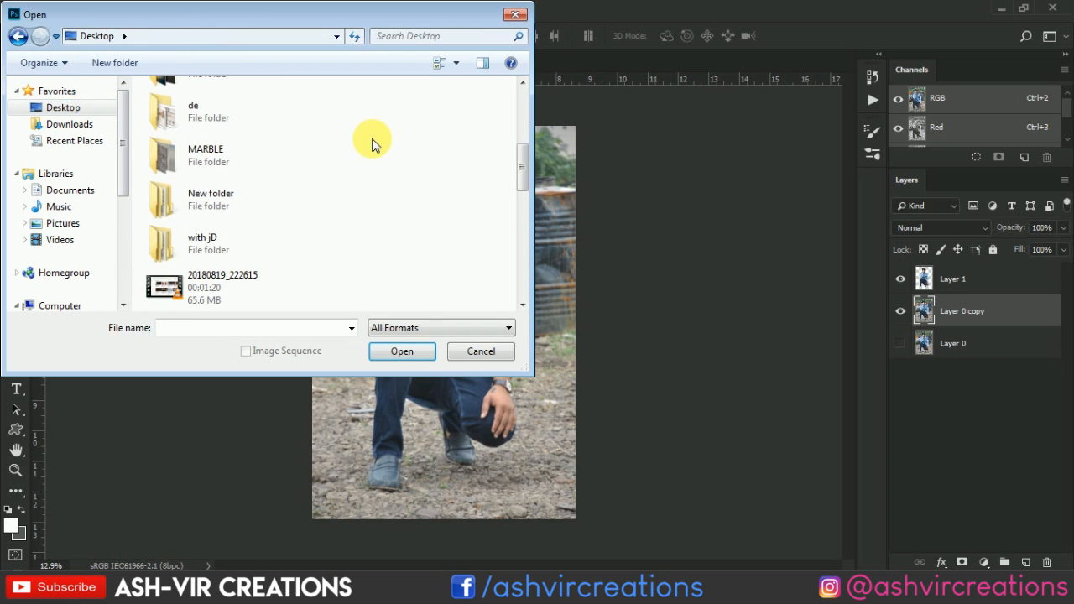
pyautogui.scroll(-3, 372, 138)
pyautogui.scroll(-5, 371, 139)
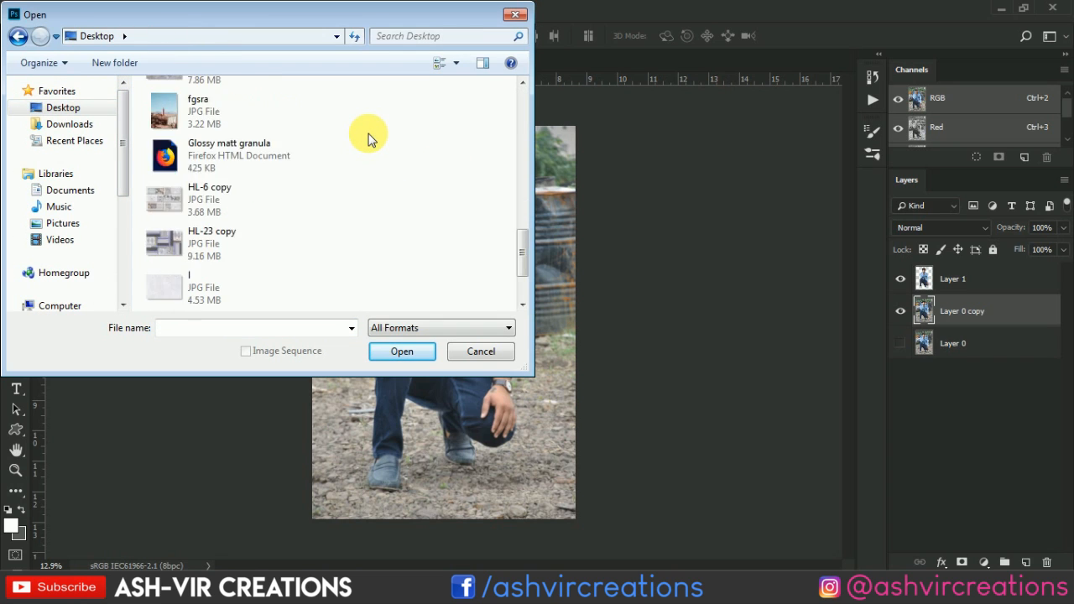
pyautogui.click(204, 118)
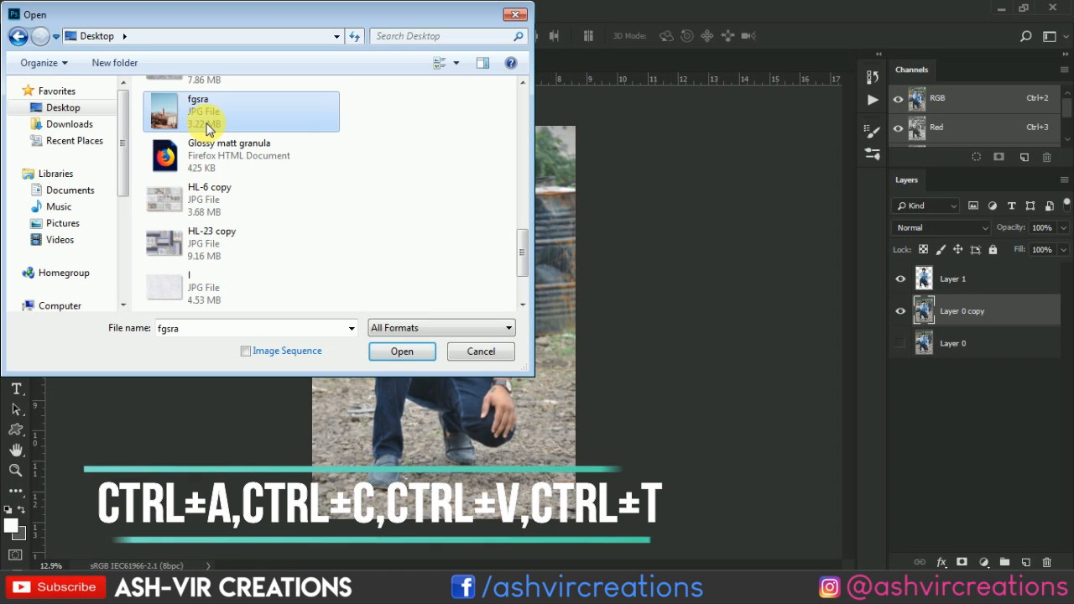
pyautogui.doubleClick(206, 115)
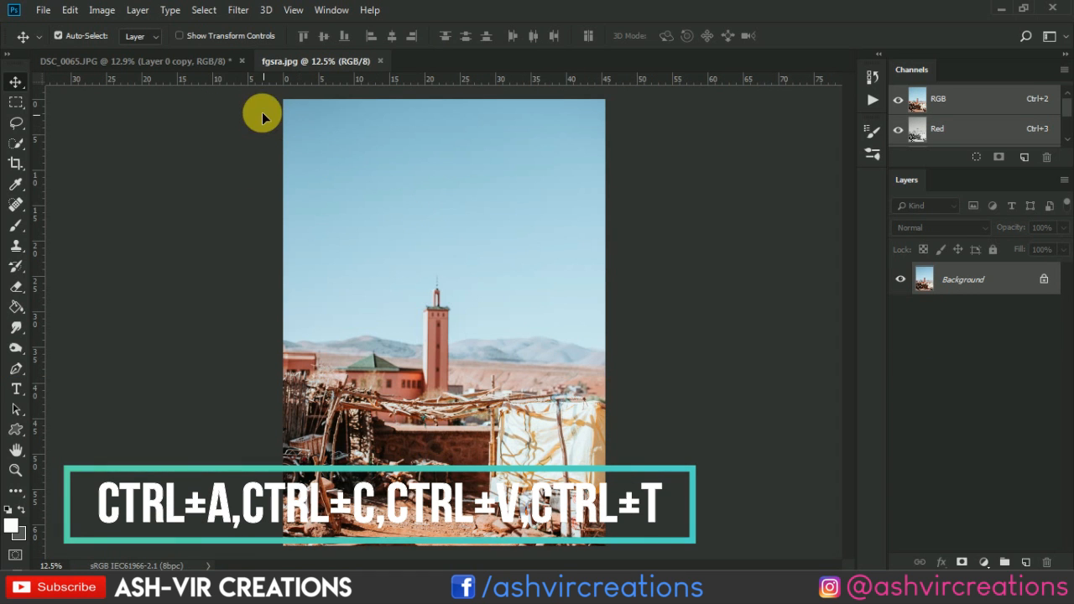
# - Copy the whole fgsra image, paste it into DSC_0065.JPG, and position it behind the man above the gravel
pyautogui.hotkey('ctrl', 'a')
pyautogui.hotkey('ctrl', 'c')
pyautogui.click(225, 66)
pyautogui.hotkey('ctrl', 'v')
pyautogui.moveTo(375, 171); pyautogui.dragTo(445, 185)
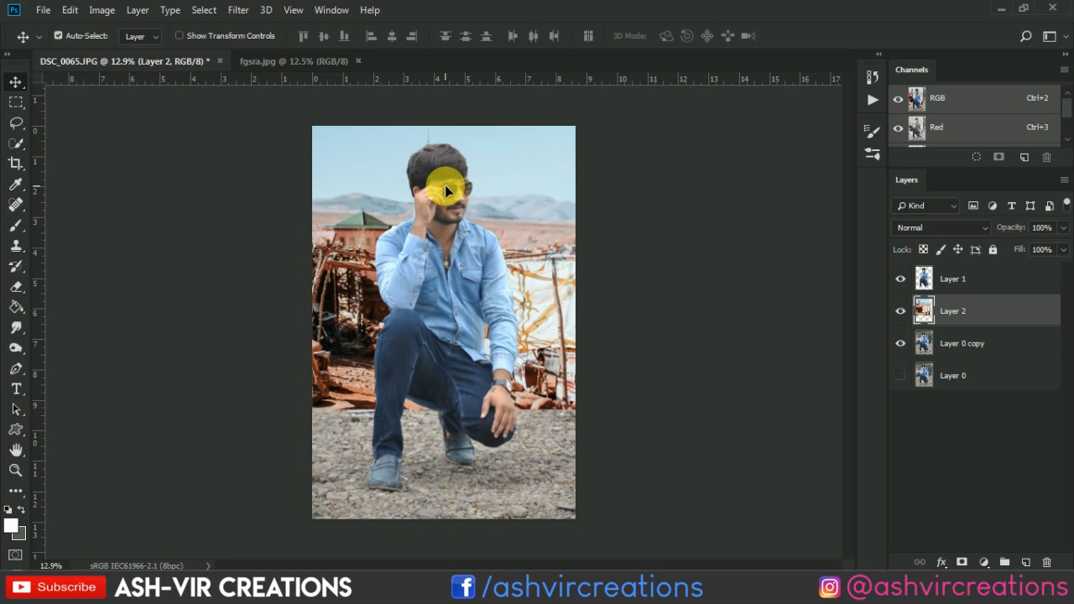
pyautogui.scroll(-1, 517, 237)
pyautogui.moveTo(524, 215)
pyautogui.mouseDown()
pyautogui.moveTo(465, 218)
pyautogui.moveTo(520, 223)
pyautogui.mouseUp()
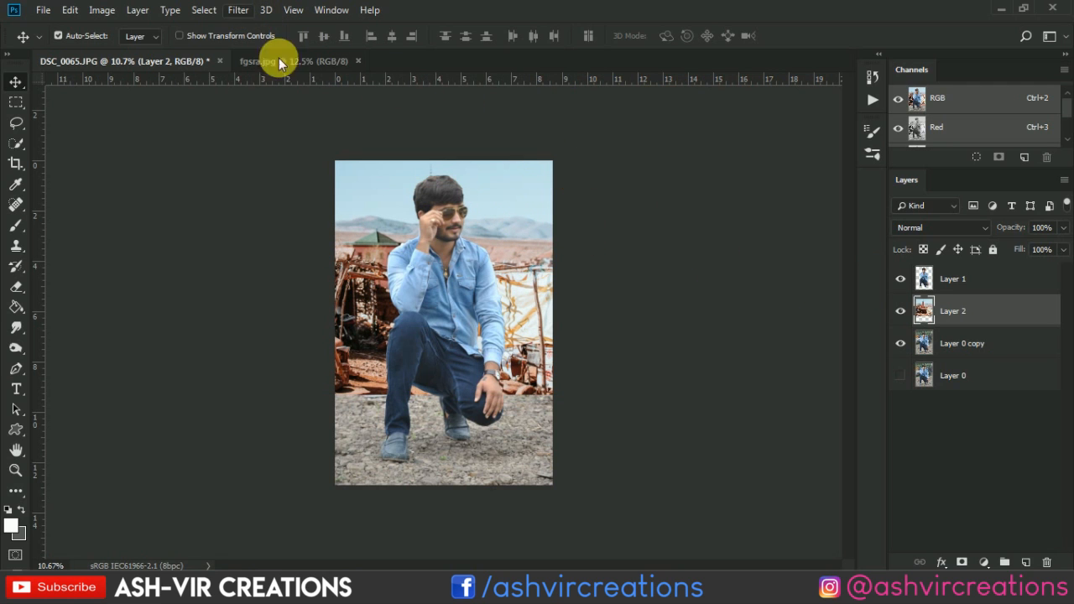
# - Apply a Gaussian Blur with a radius of 8.2 pixels to the pasted background on Layer 2
pyautogui.scroll(2, 330, 117)
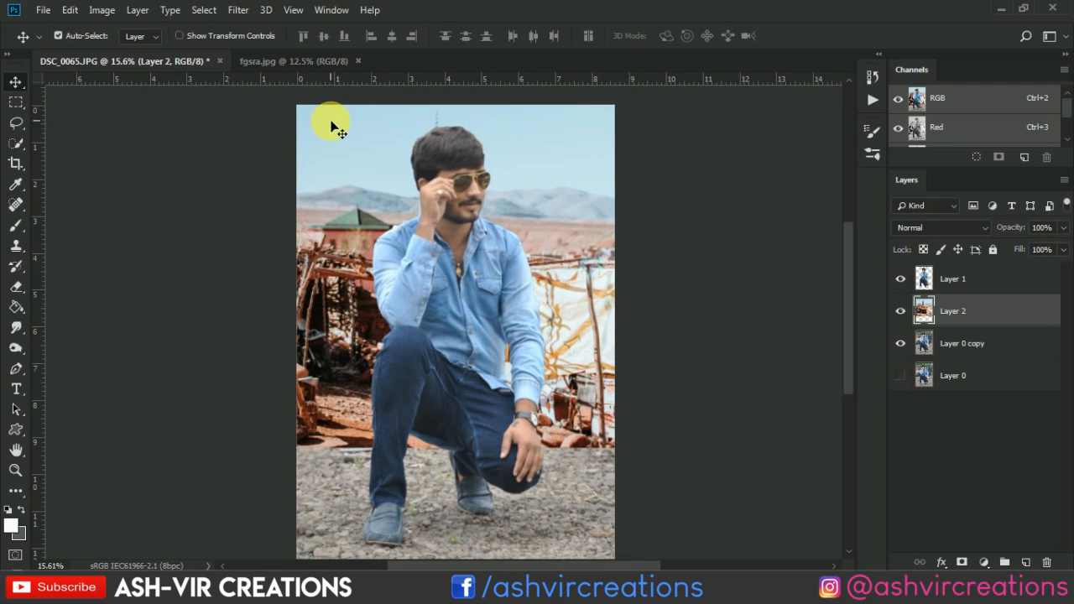
pyautogui.click(238, 9)
pyautogui.moveTo(270, 186)
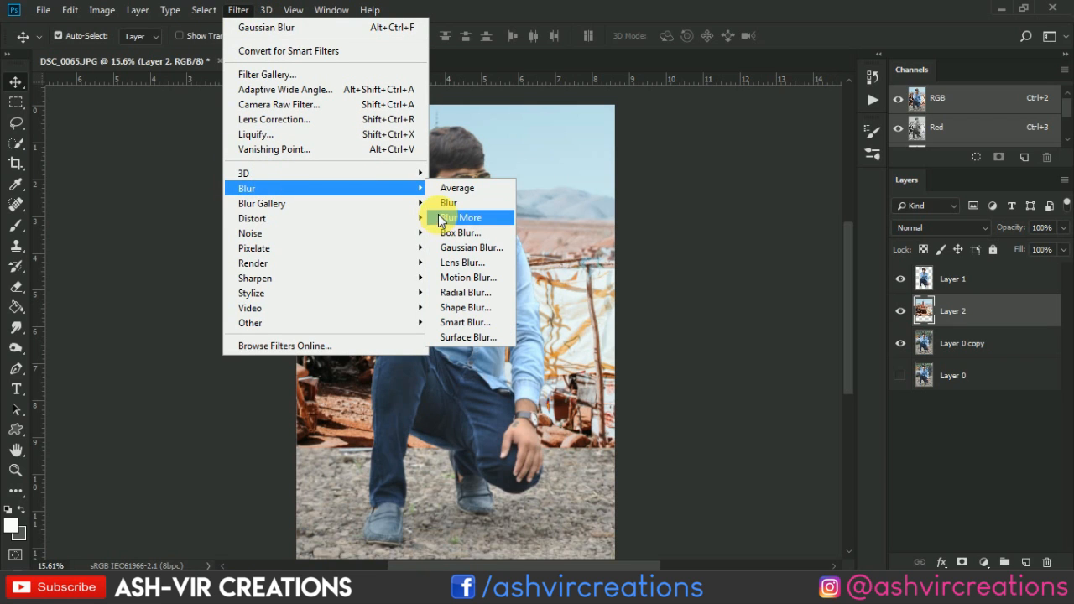
pyautogui.click(445, 242)
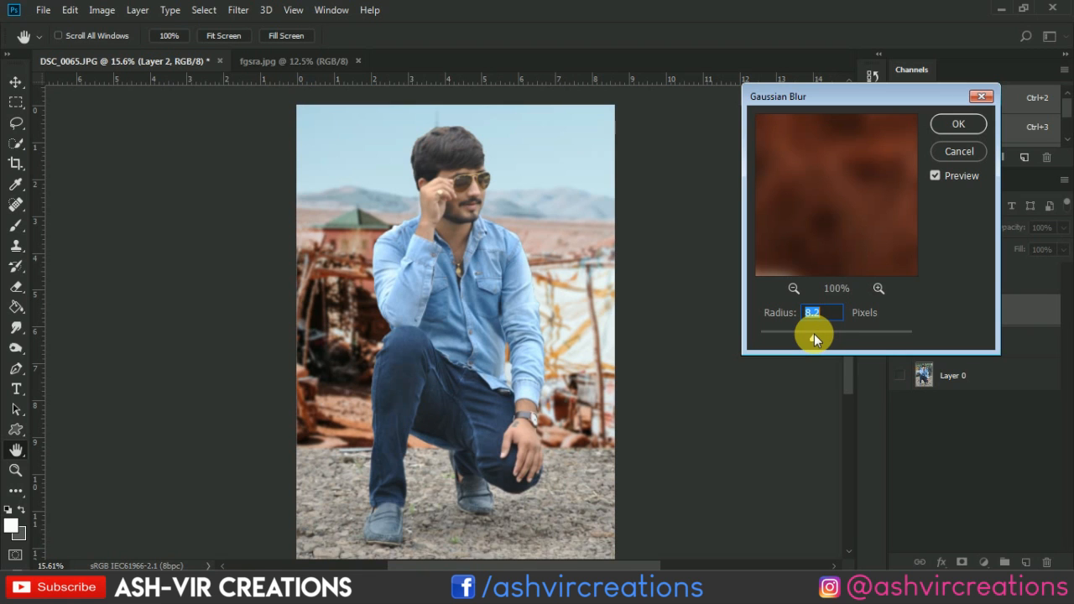
pyautogui.click(955, 126)
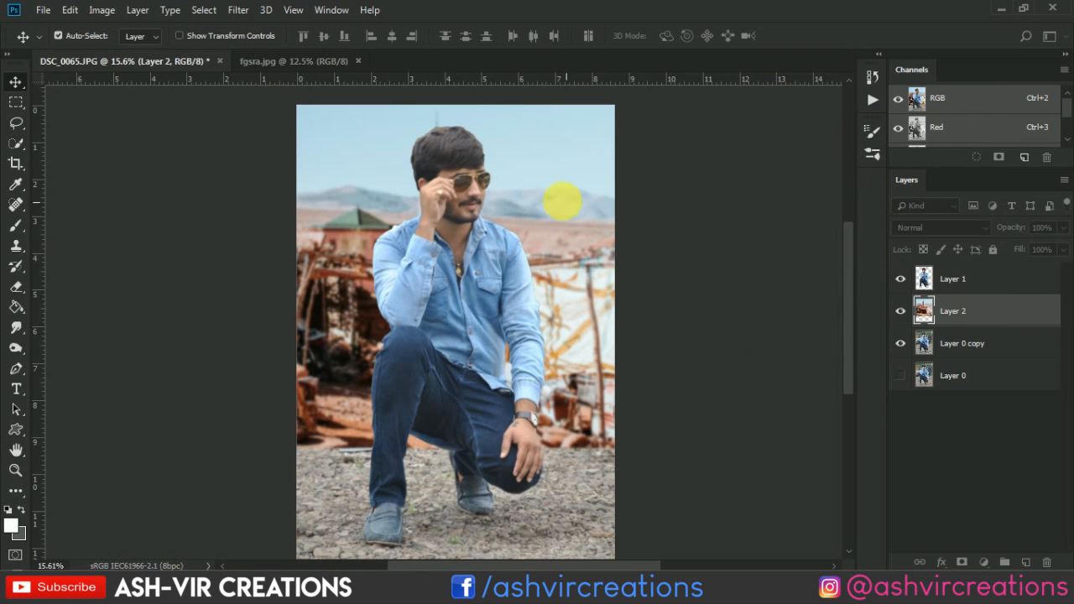
# - Flip the Layer 2 background horizontally and reposition it so the tower stands just beside the man's head
pyautogui.moveTo(562, 202); pyautogui.dragTo(521, 211)
pyautogui.scroll(-2, 524, 208)
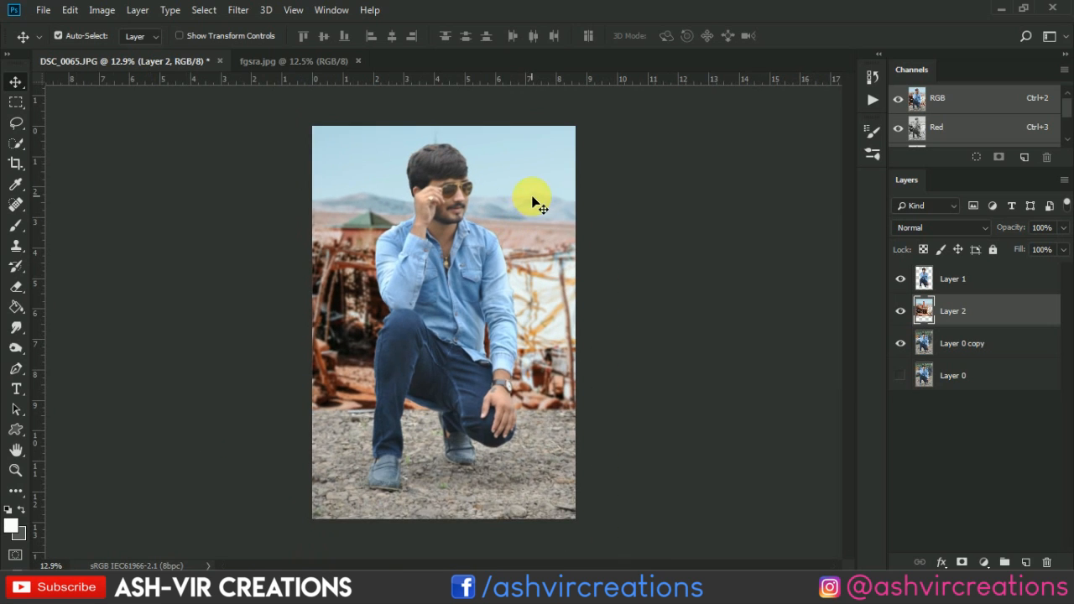
pyautogui.click(70, 10)
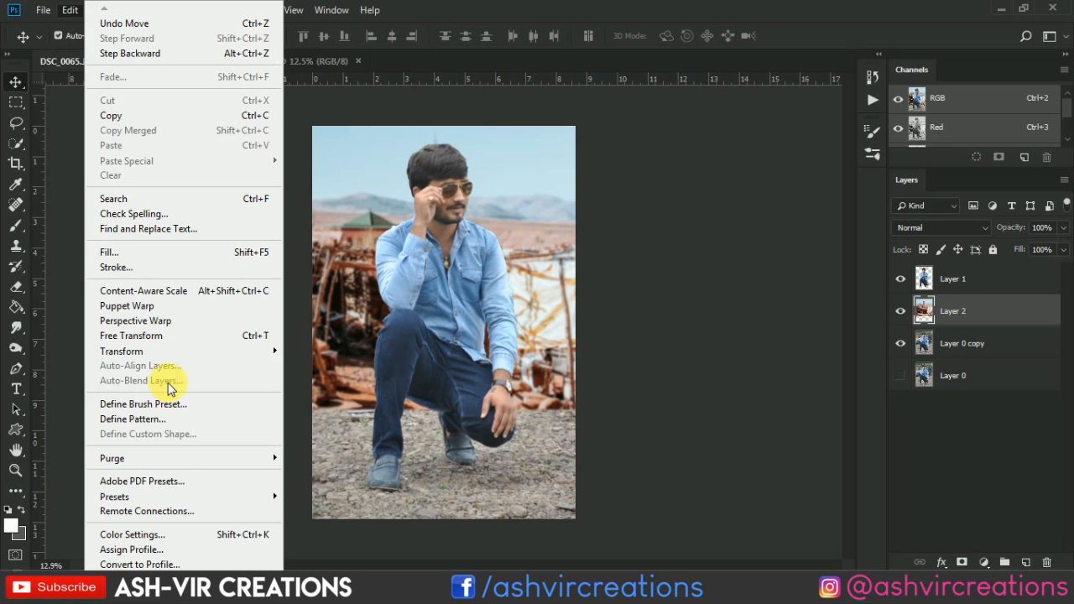
pyautogui.click(171, 336)
pyautogui.rightClick(429, 346)
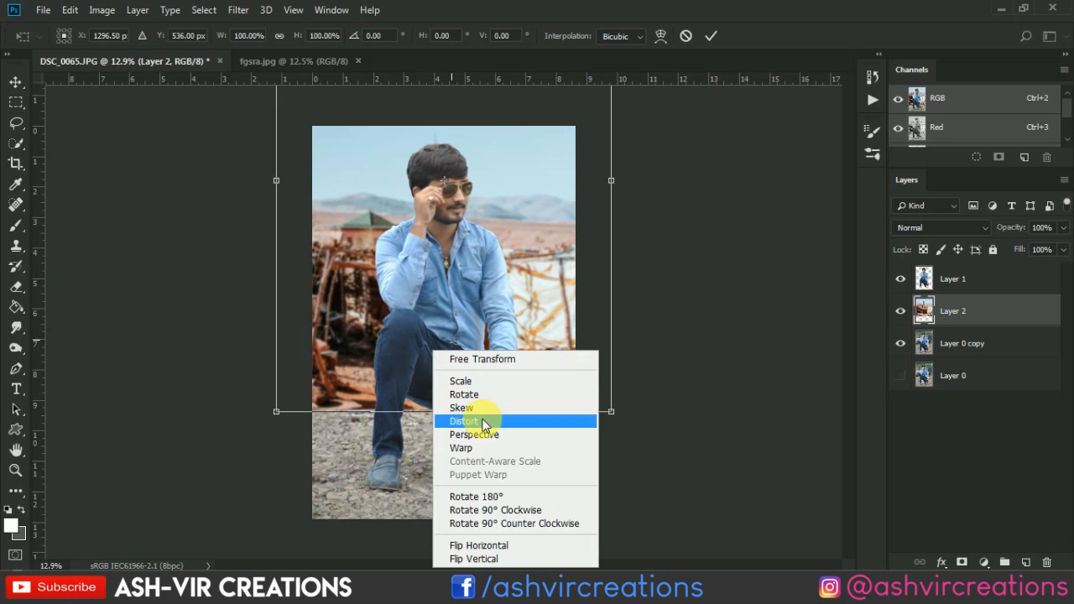
pyautogui.click(475, 543)
pyautogui.moveTo(480, 290); pyautogui.dragTo(515, 288)
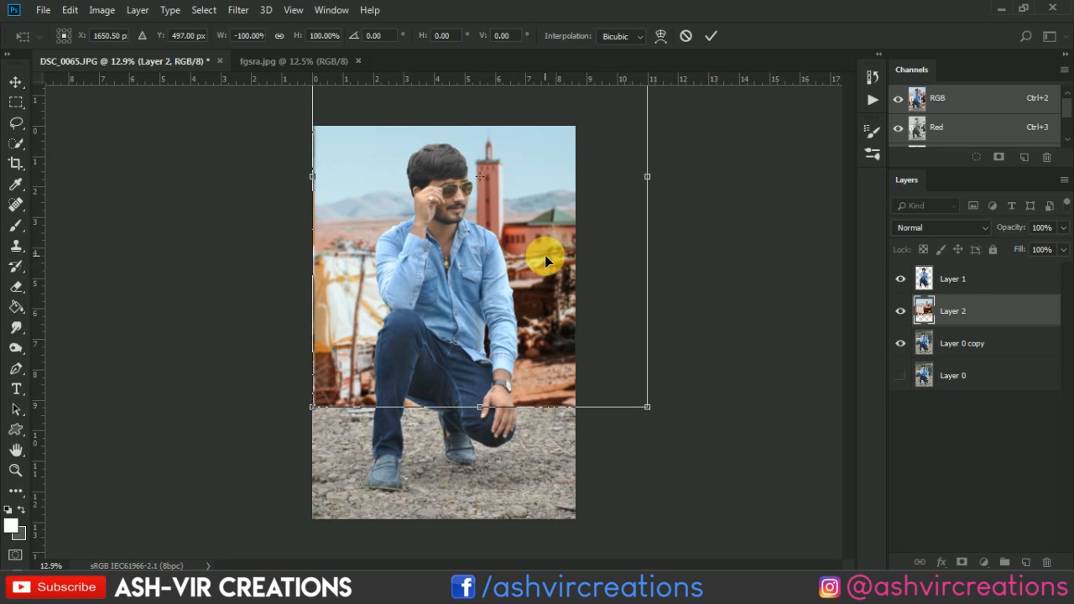
pyautogui.scroll(-1, 546, 257)
pyautogui.scroll(3, 547, 261)
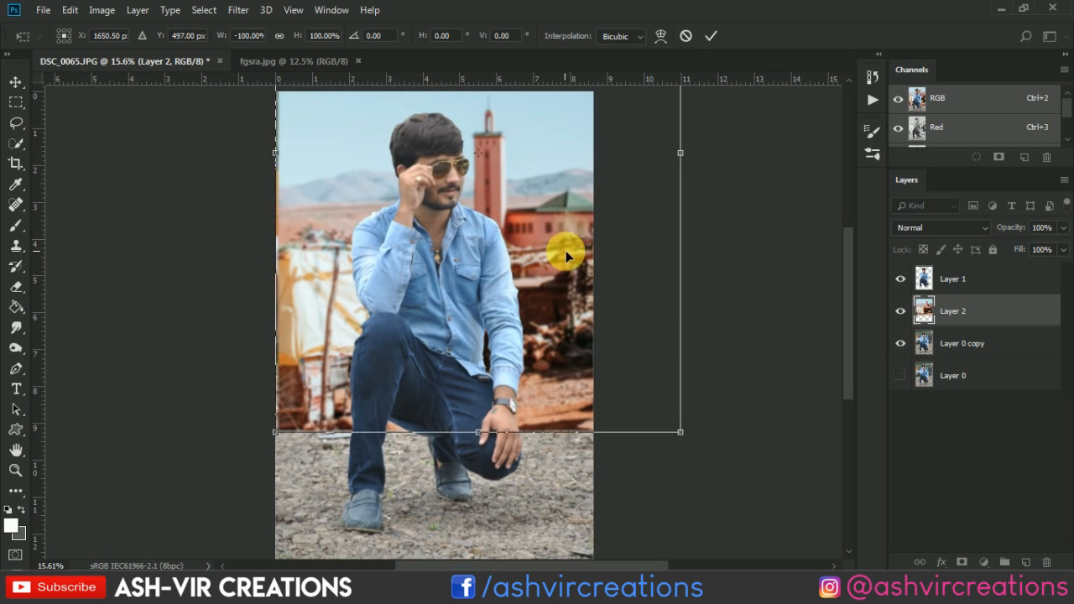
pyautogui.moveTo(566, 250)
pyautogui.mouseDown()
pyautogui.moveTo(480, 227)
pyautogui.moveTo(585, 231)
pyautogui.moveTo(566, 233)
pyautogui.mouseUp()
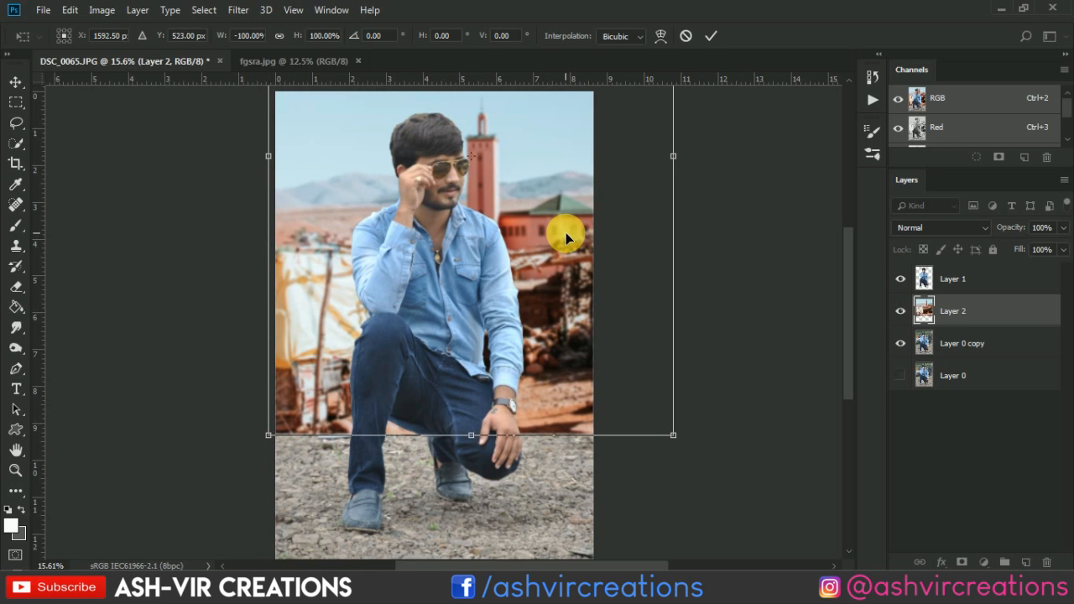
pyautogui.press('Return')
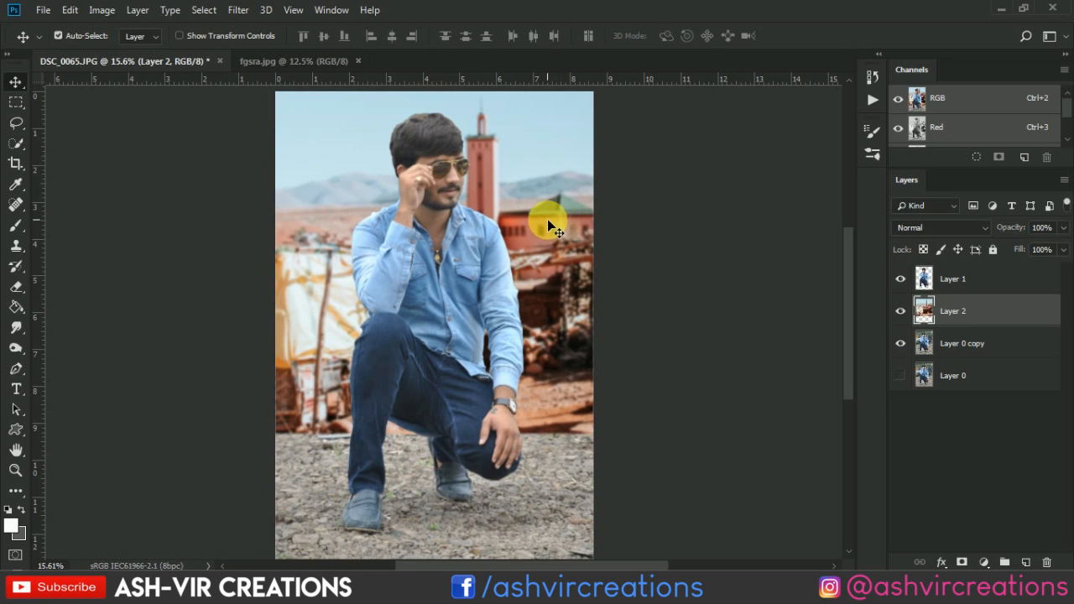
pyautogui.moveTo(540, 180); pyautogui.dragTo(542, 183)
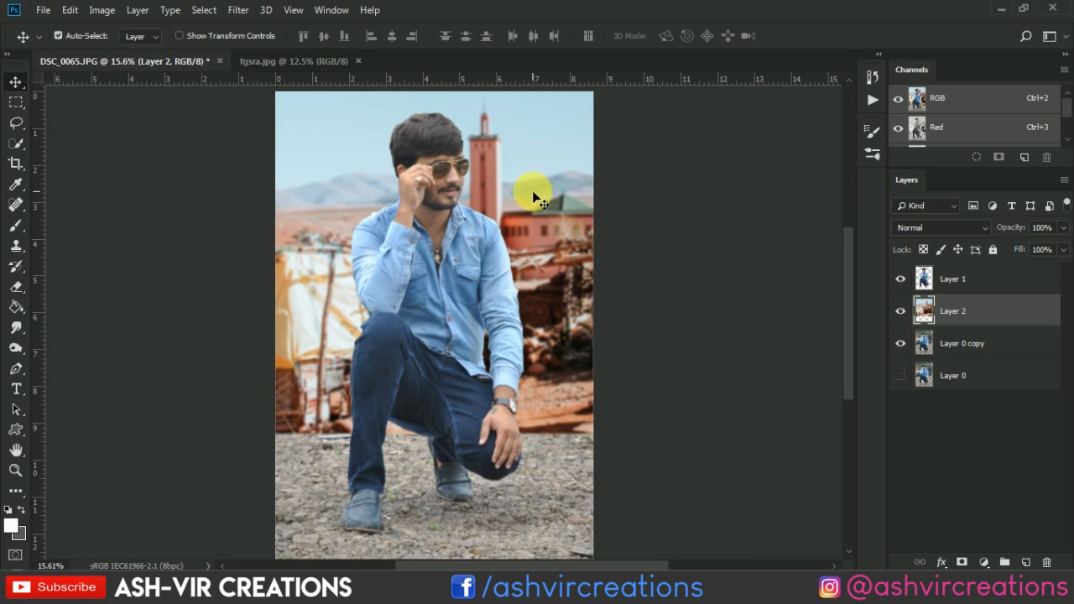
pyautogui.scroll(-6, 521, 207)
pyautogui.hotkey('ctrl', 't')
pyautogui.press('Escape')
pyautogui.scroll(3, 520, 206)
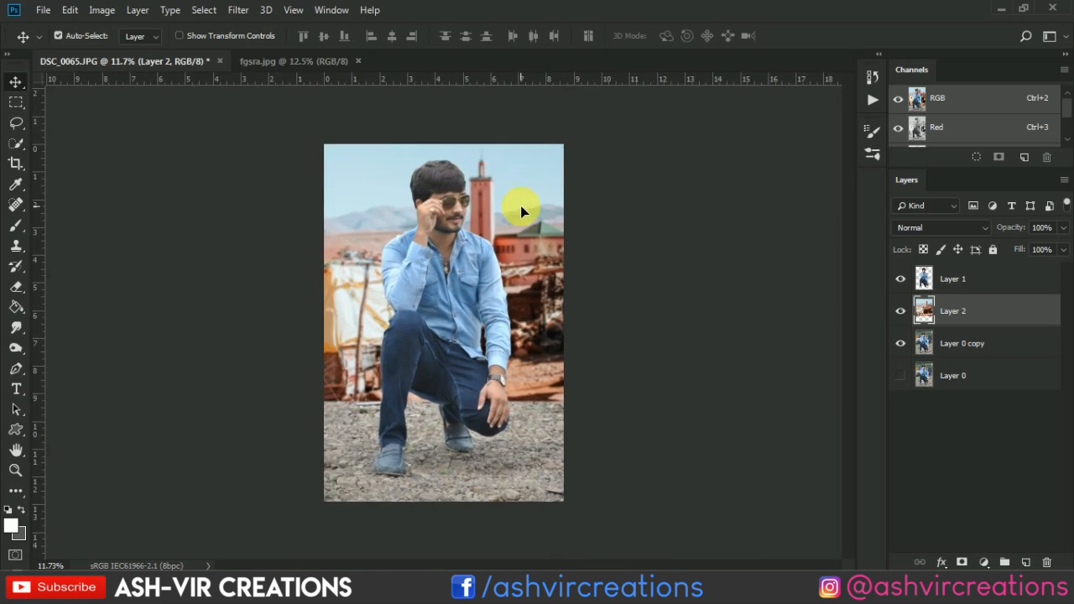
# - Erase the lower edge of Layer 2 with a soft round 1000 px eraser at 0% hardness, blending it into the gravel
pyautogui.scroll(3, 520, 206)
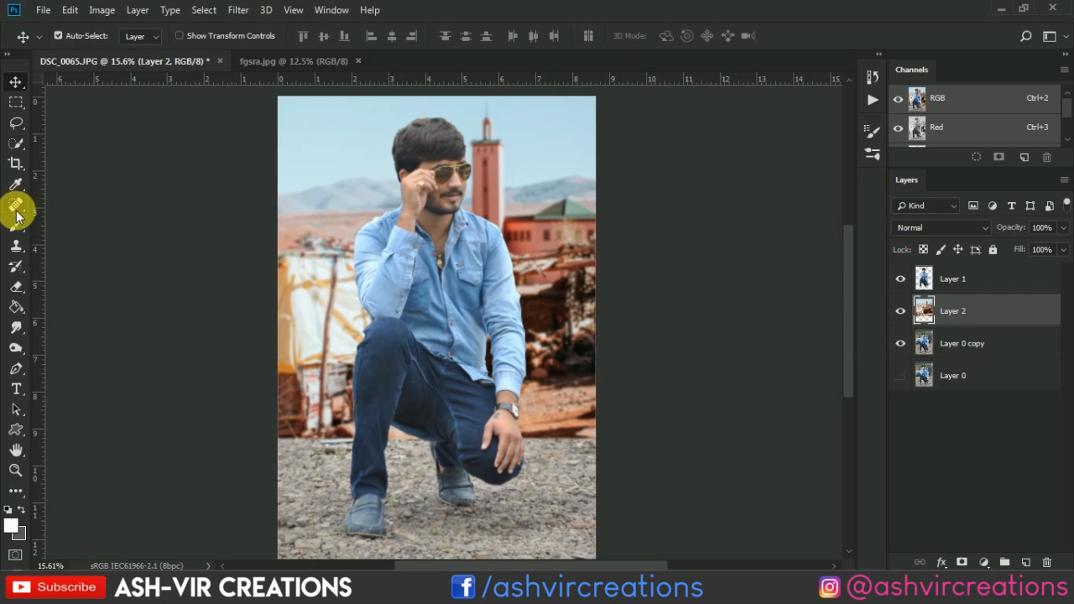
pyautogui.click(15, 287)
pyautogui.rightClick(373, 273)
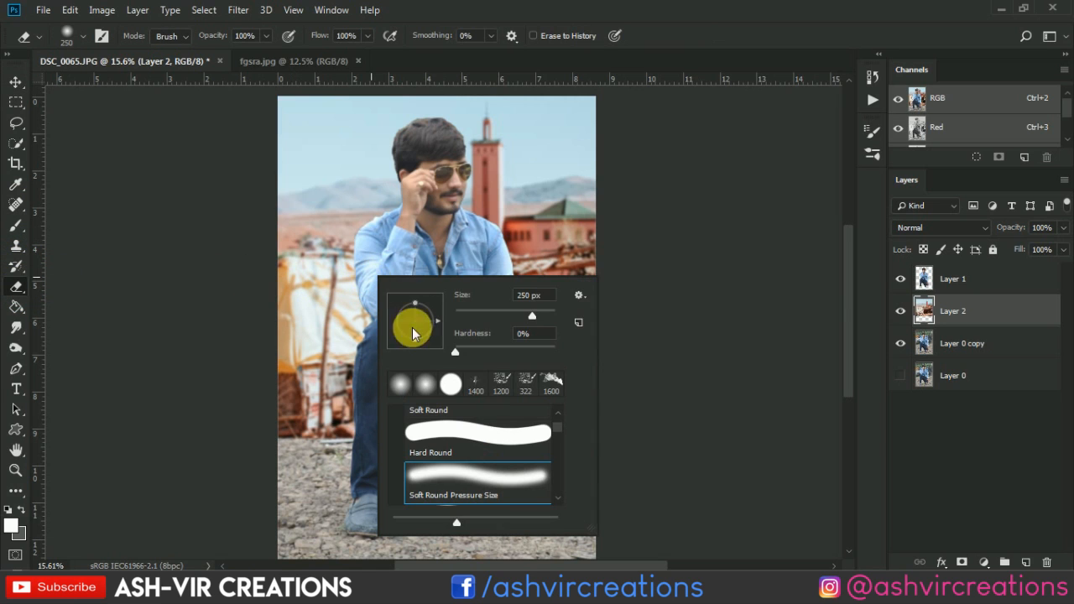
pyautogui.click(816, 7)
pyautogui.scroll(-2, 456, 532)
pyautogui.press(']')
pyautogui.press(']')
pyautogui.press(']')
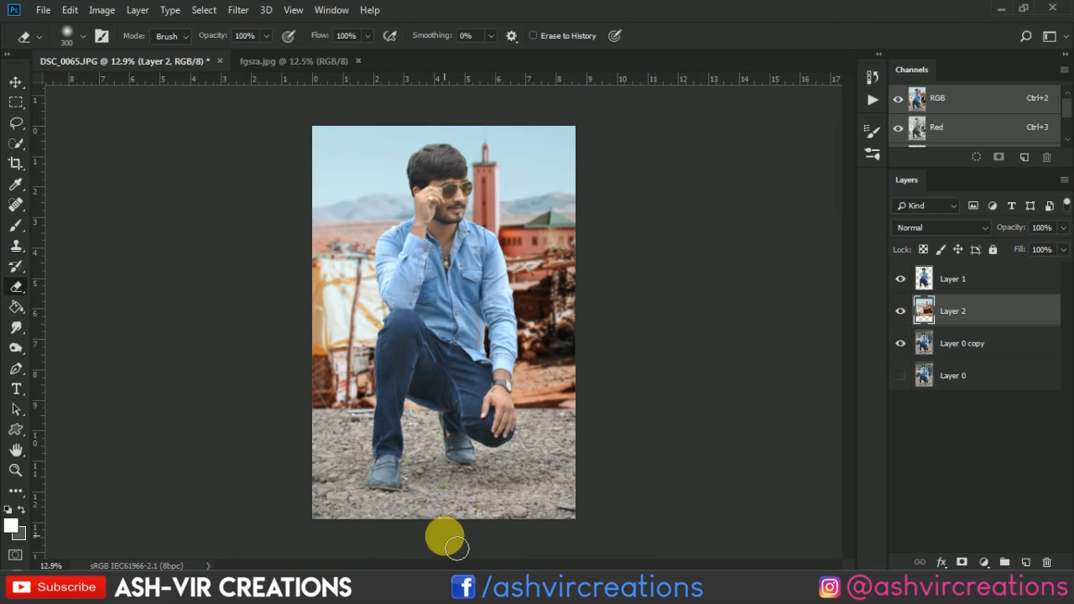
pyautogui.press(']')
pyautogui.press(']')
pyautogui.press(']')
pyautogui.press(']')
pyautogui.press(']')
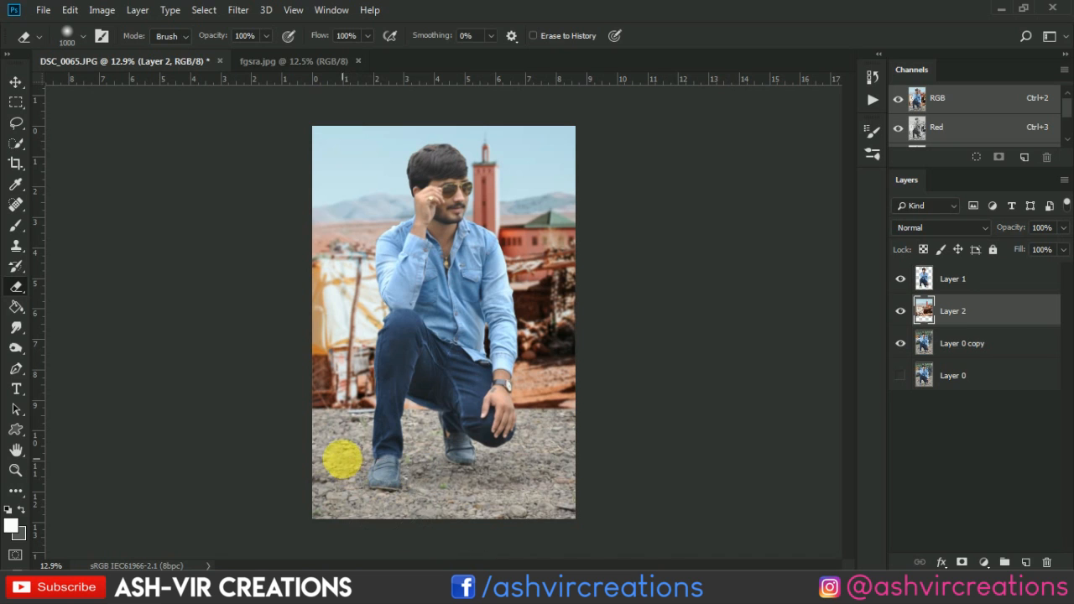
pyautogui.moveTo(377, 496)
pyautogui.mouseDown()
pyautogui.moveTo(573, 502)
pyautogui.moveTo(532, 497)
pyautogui.moveTo(616, 488)
pyautogui.moveTo(432, 490)
pyautogui.moveTo(314, 510)
pyautogui.moveTo(233, 456)
pyautogui.mouseUp()
pyautogui.press('v')
pyautogui.hotkey('ctrl', '+')
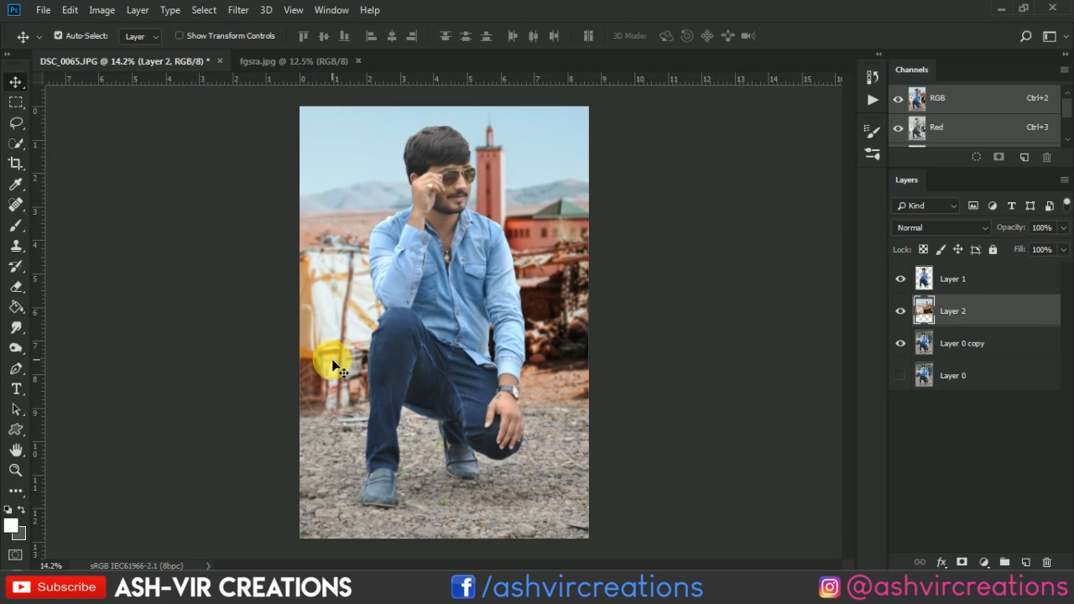
pyautogui.scroll(-1, 333, 361)
pyautogui.scroll(1, 381, 366)
# - Duplicate the Layer 0 copy layer under the default name
pyautogui.click(986, 285)
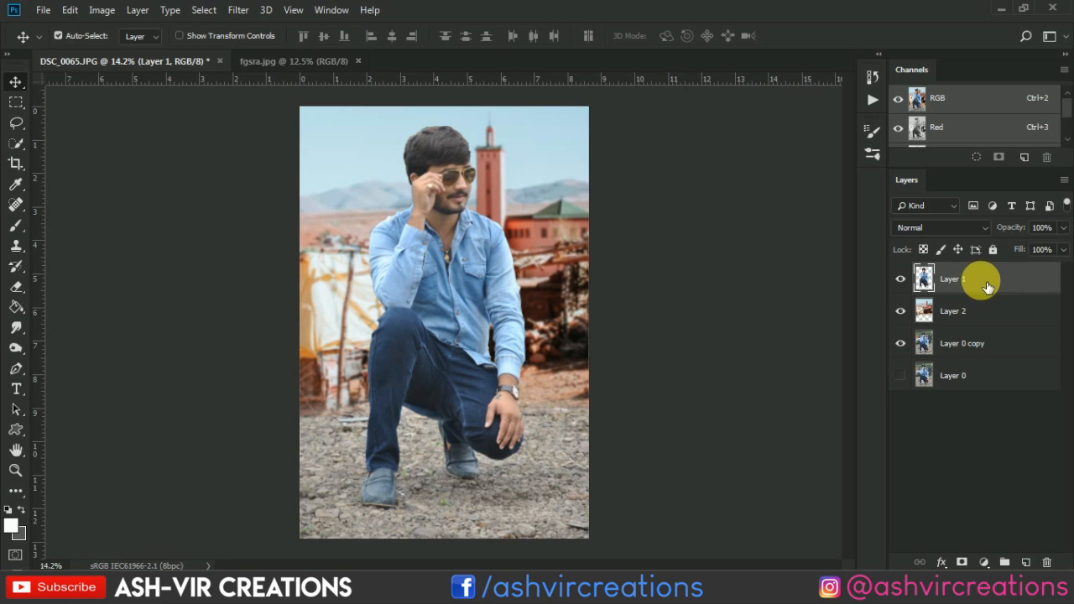
pyautogui.click(965, 344)
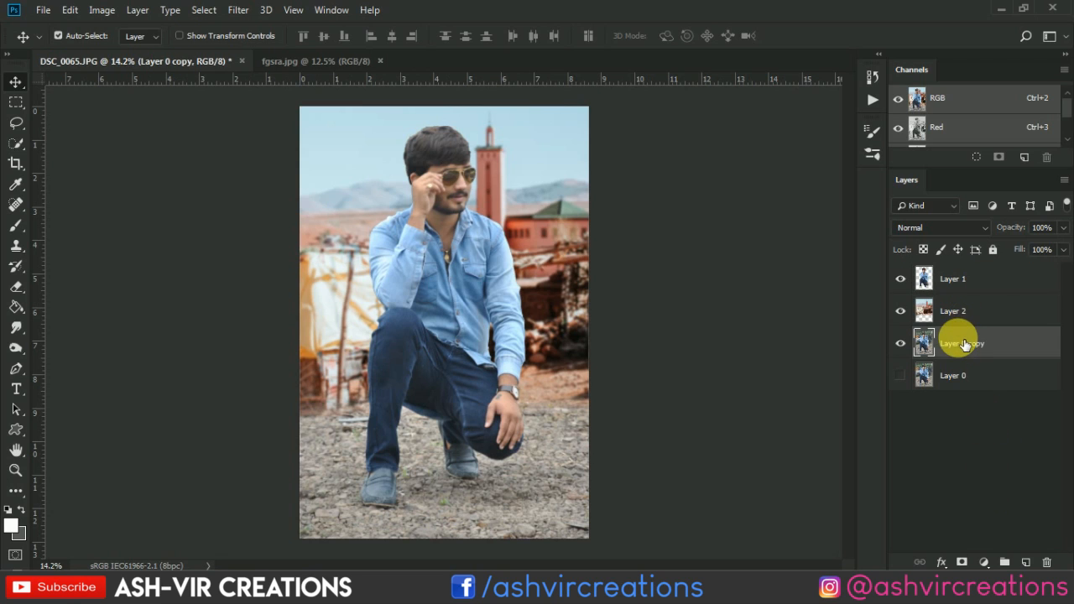
pyautogui.rightClick(973, 347)
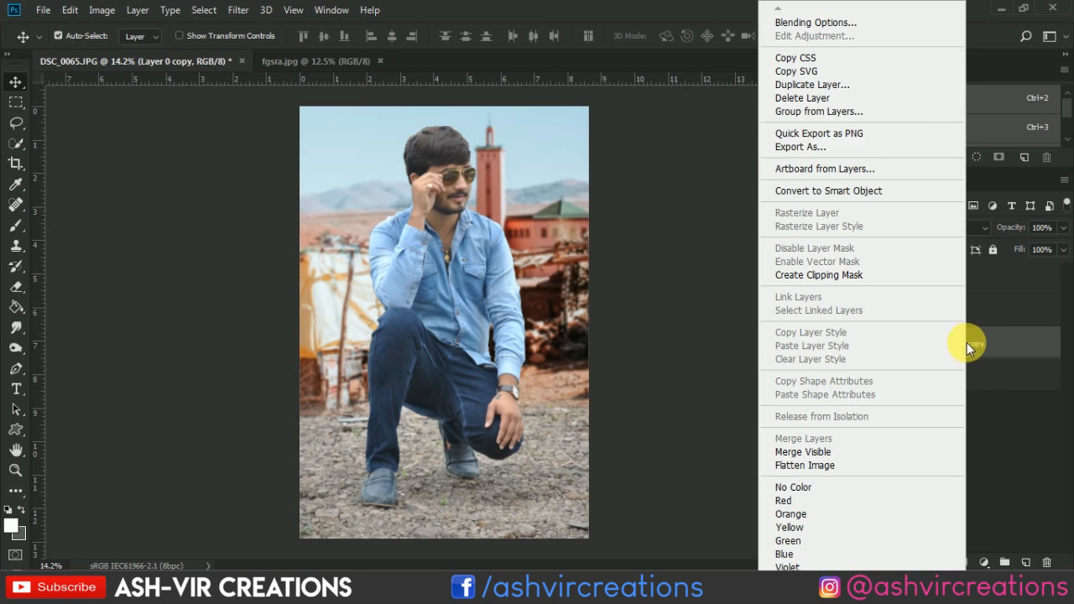
pyautogui.click(852, 83)
pyautogui.click(669, 148)
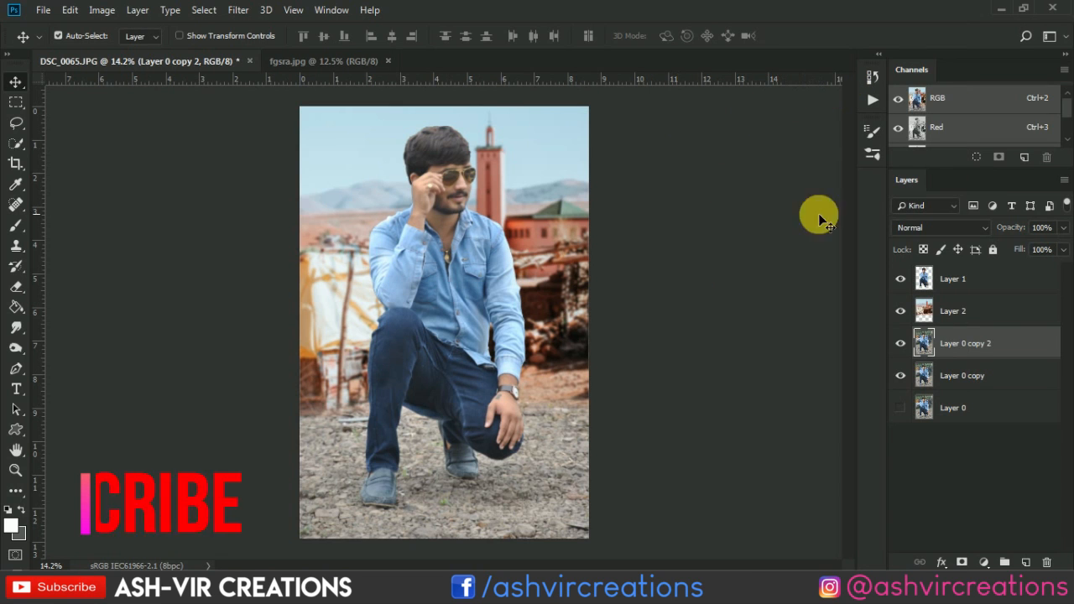
# - Set the blend mode of Layer 0 copy 2 to Soft Light and toggle its visibility to compare the effect
pyautogui.click(920, 227)
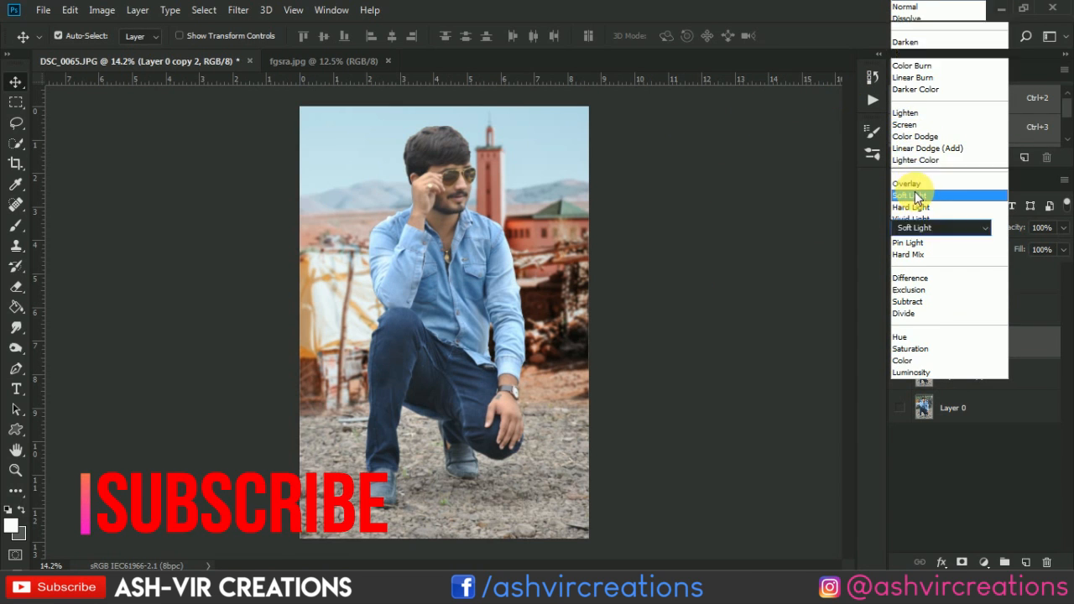
pyautogui.click(915, 193)
pyautogui.click(903, 340)
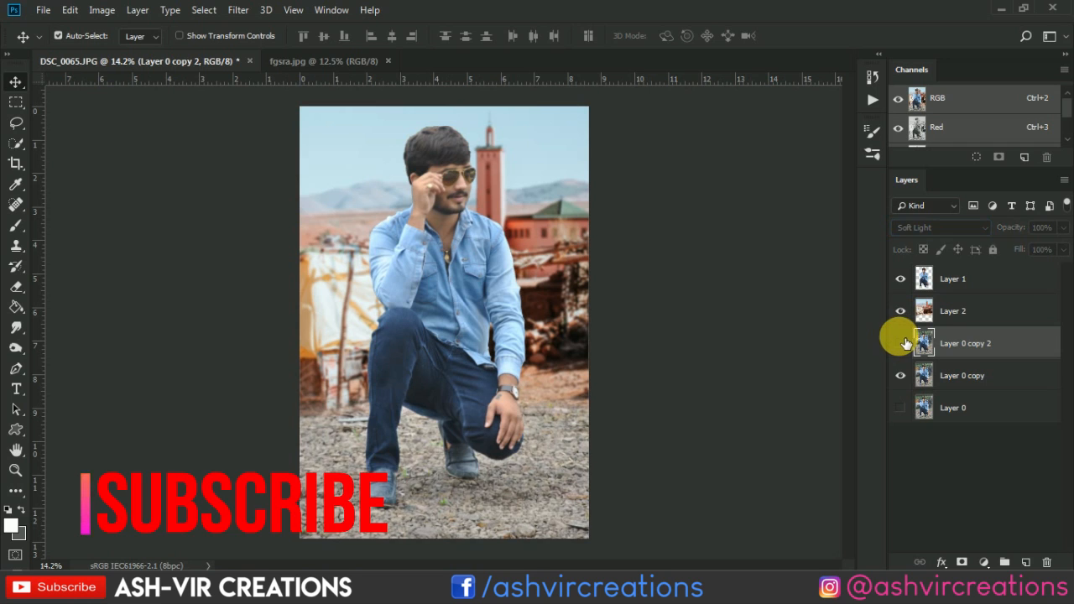
pyautogui.click(903, 340)
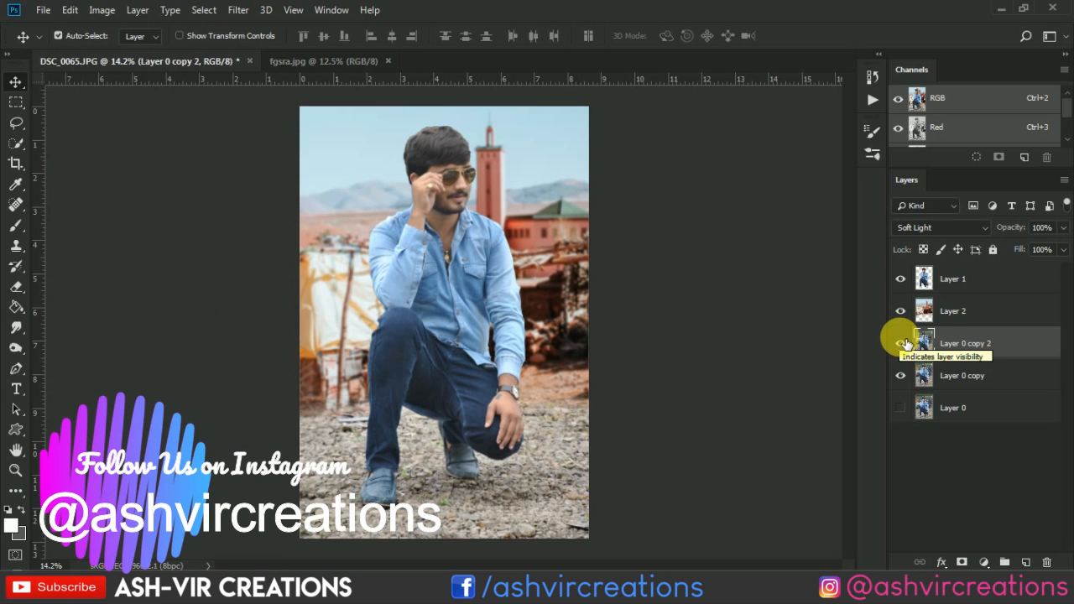
# - Toggle the visibility of Layer 2 to compare the composite with and without the desert town background
pyautogui.click(948, 315)
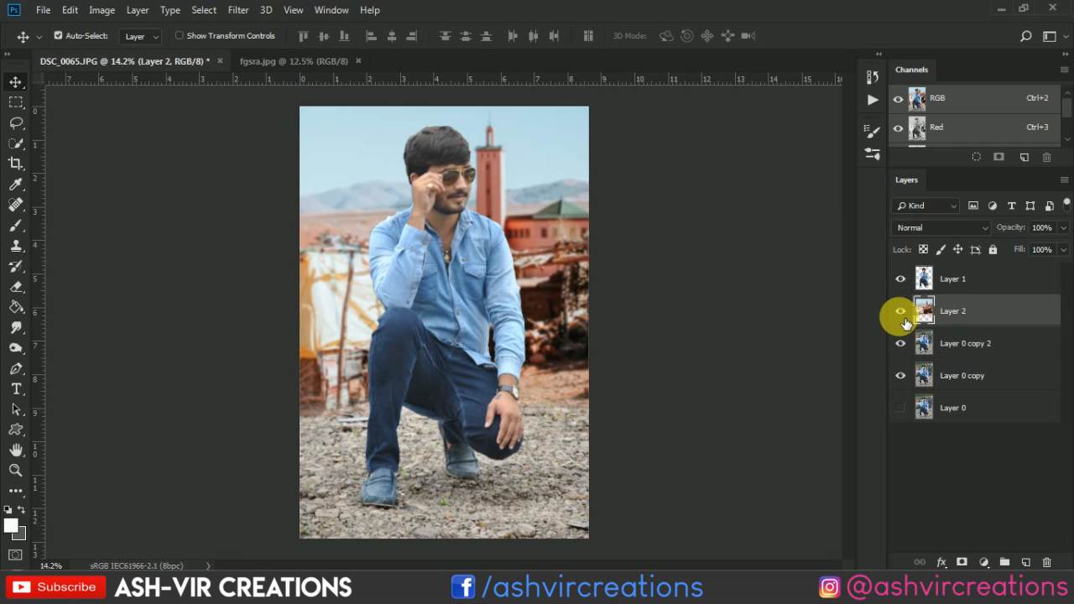
pyautogui.click(901, 315)
pyautogui.click(901, 312)
# - Extend the canvas upward with the Crop tool to include more sky above the man's head
pyautogui.click(957, 282)
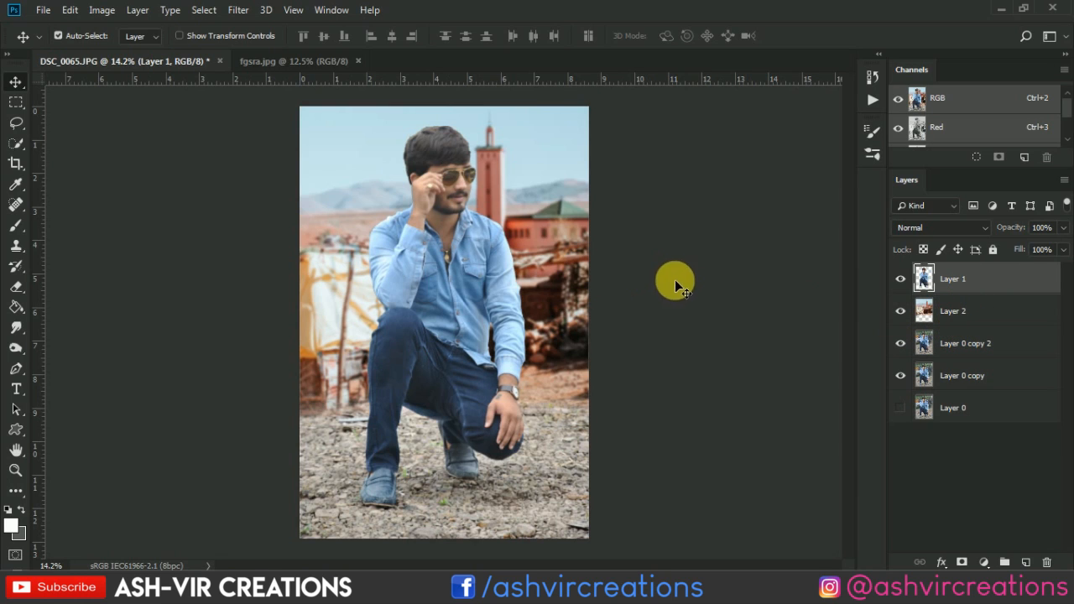
pyautogui.click(16, 163)
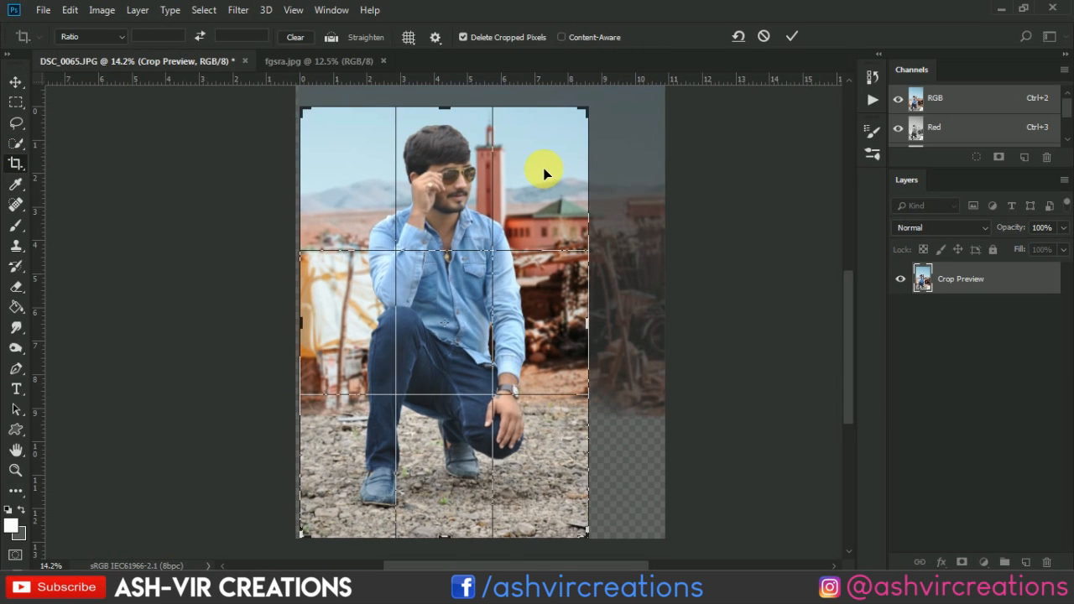
pyautogui.hotkey('ctrl', '-')
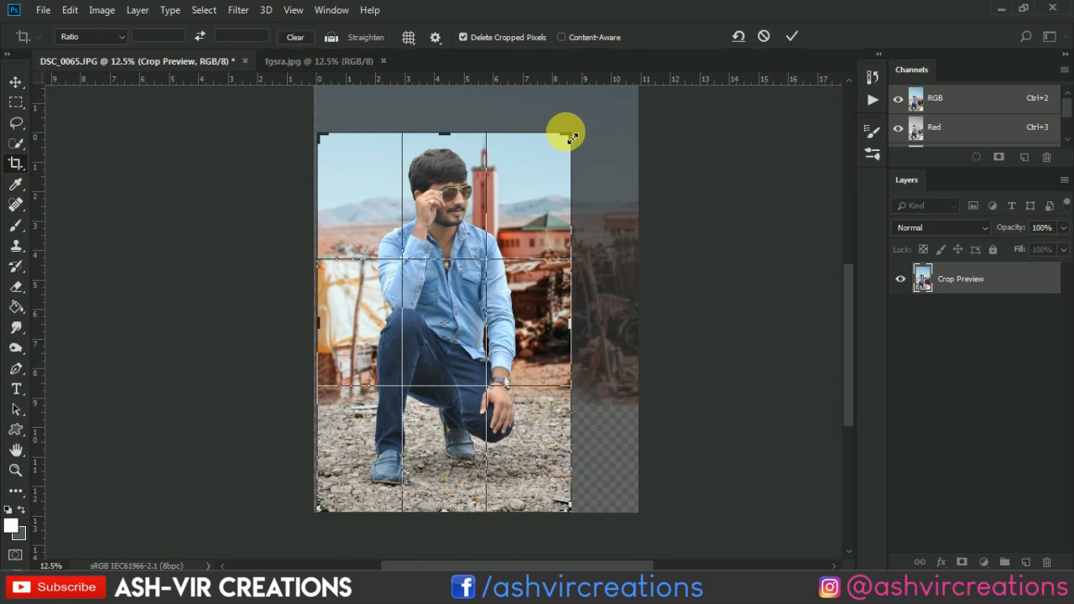
pyautogui.moveTo(572, 136); pyautogui.dragTo(565, 113)
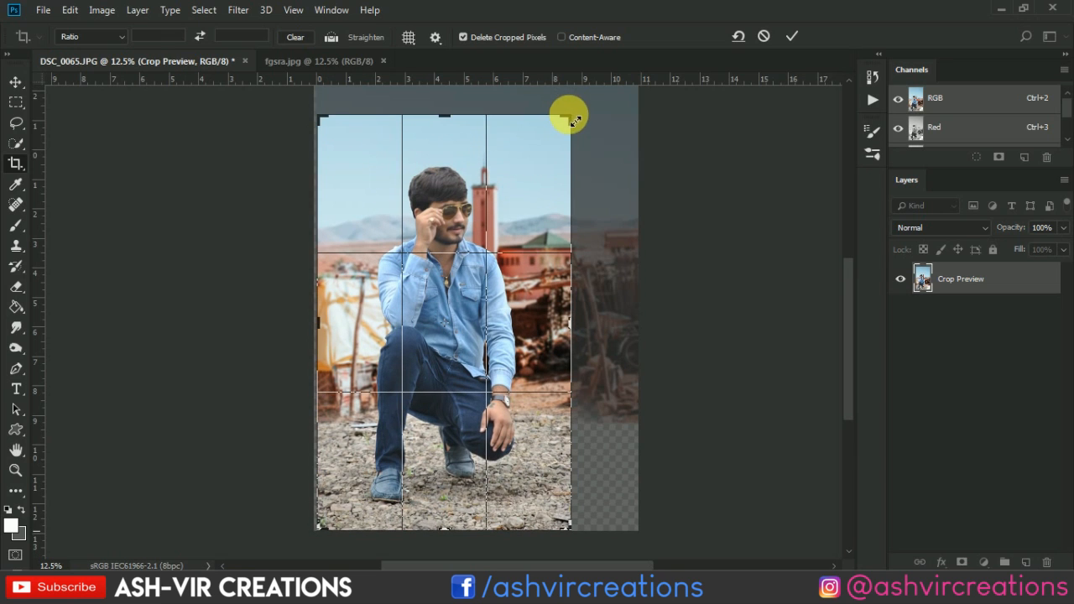
pyautogui.click(793, 35)
pyautogui.press('v')
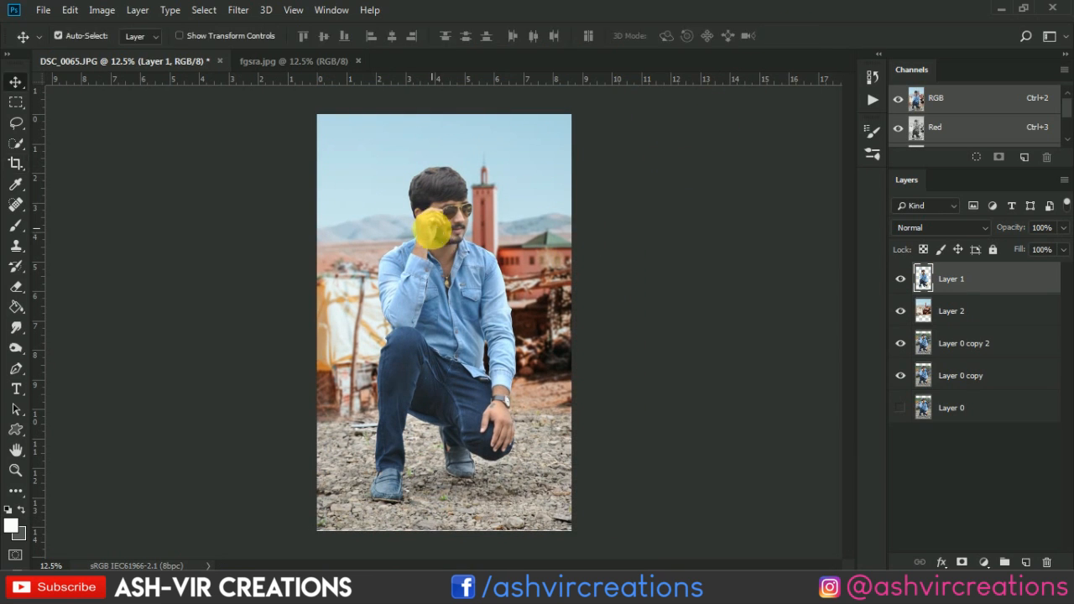
# - Examine the subject and the gravel blend up close, toggling Layer 0 copy 2's visibility to compare its effect
pyautogui.scroll(3, 500, 468)
pyautogui.scroll(-3, 501, 470)
pyautogui.scroll(7, 510, 520)
pyautogui.moveTo(520, 481); pyautogui.dragTo(541, 421)
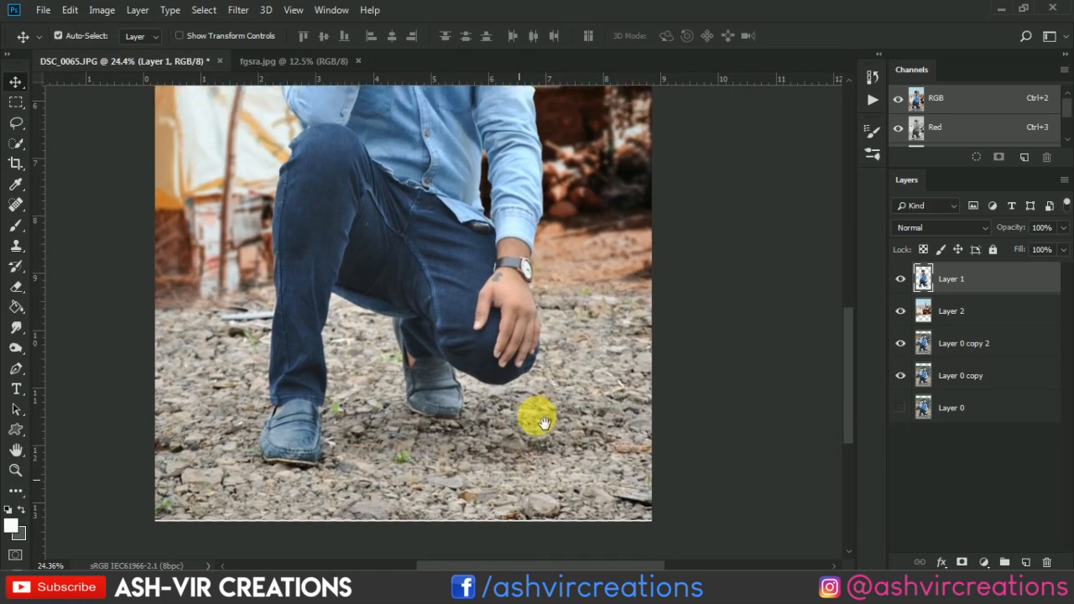
pyautogui.scroll(-2, 541, 420)
pyautogui.scroll(3, 541, 406)
pyautogui.scroll(-6, 541, 407)
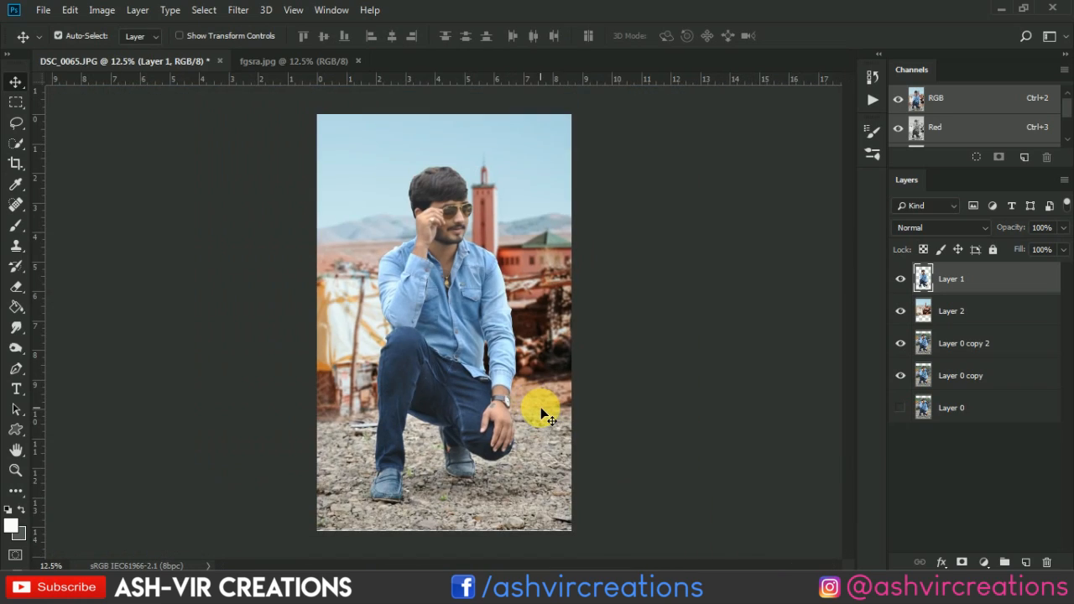
pyautogui.scroll(1, 541, 407)
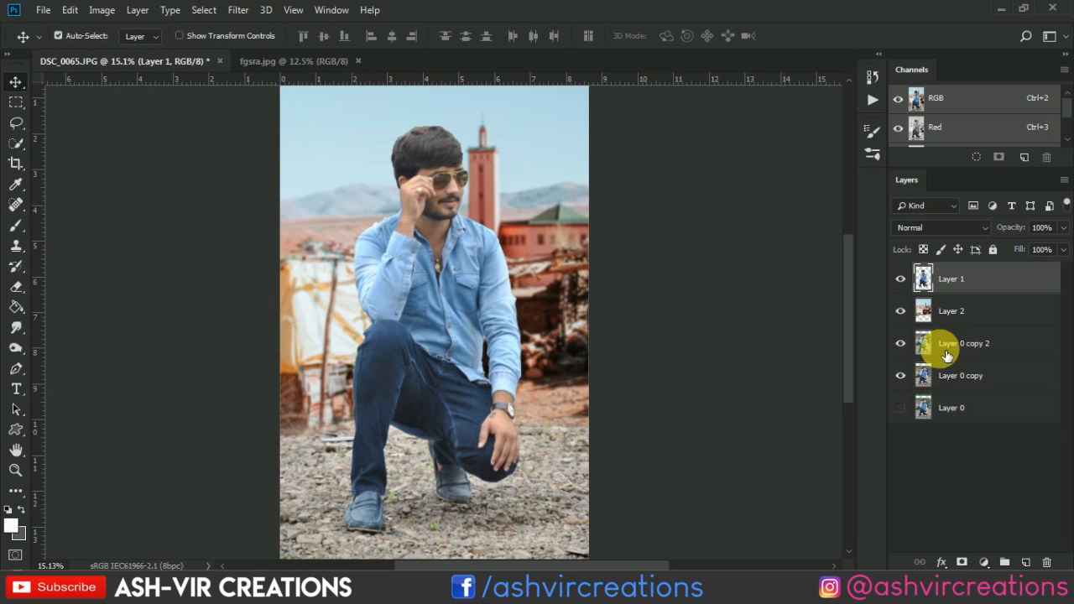
pyautogui.click(901, 343)
pyautogui.click(900, 343)
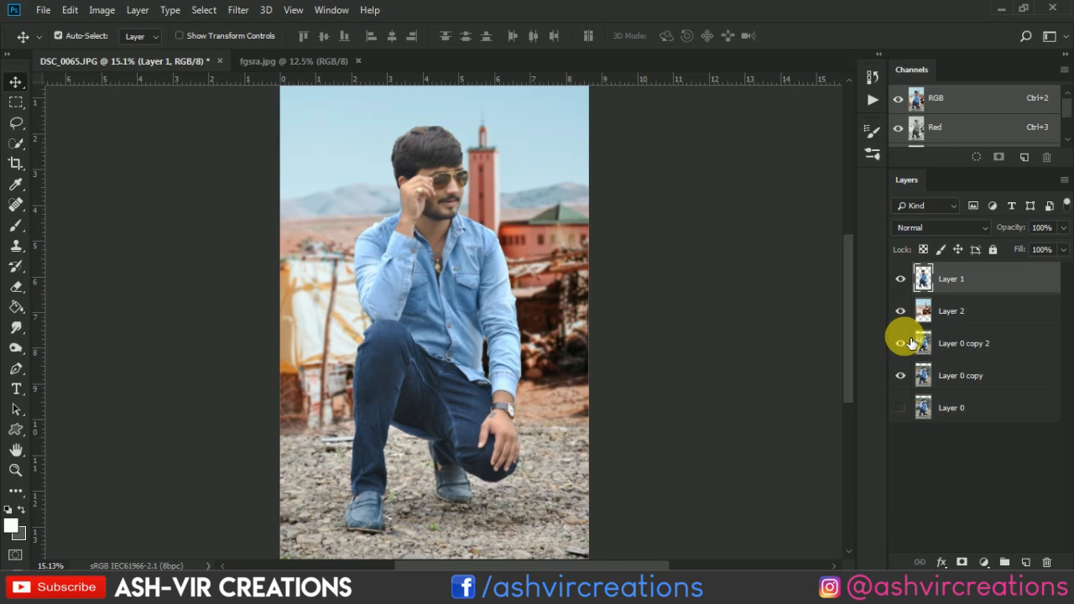
pyautogui.click(900, 343)
pyautogui.click(910, 343)
# - Merge Layer 1, Layer 2, Layer 0 copy 2 and Layer 0 copy into a single layer
pyautogui.click(959, 376)
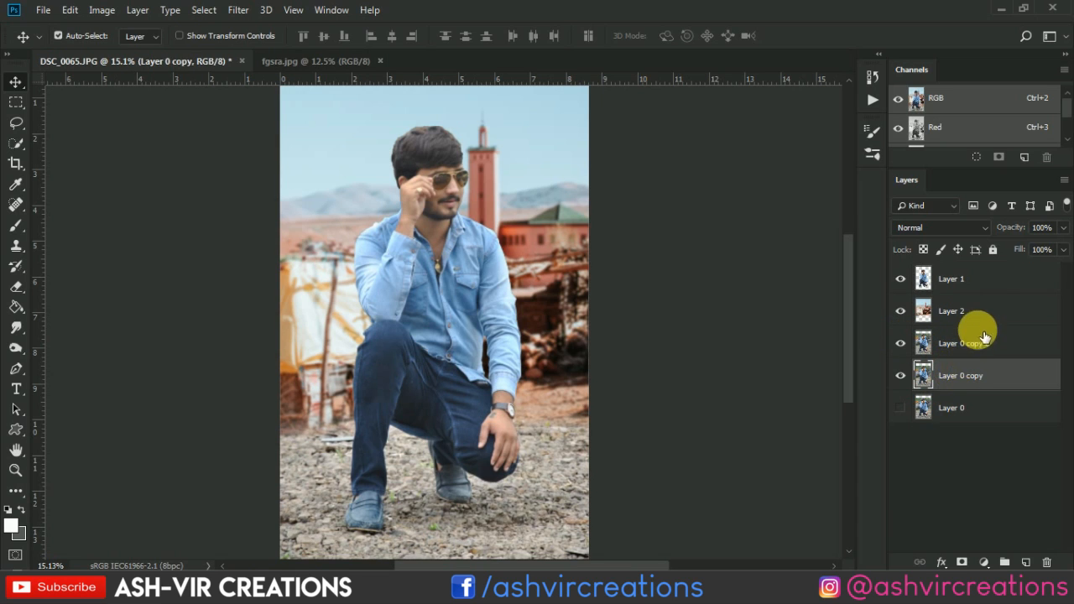
pyautogui.keyDown('shift'); pyautogui.click(984, 278); pyautogui.keyUp('shift')
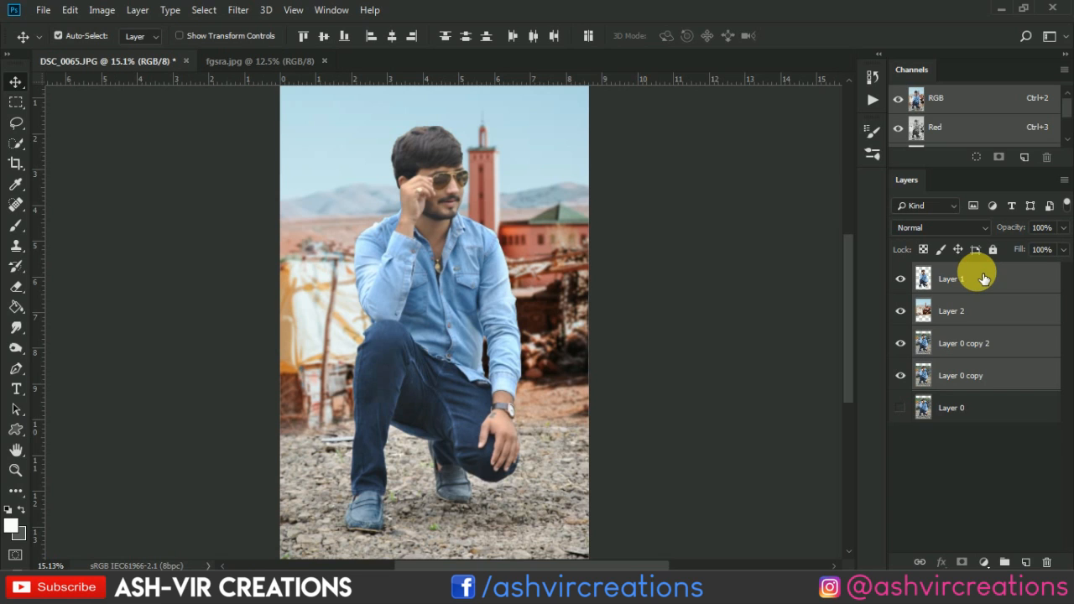
pyautogui.rightClick(981, 277)
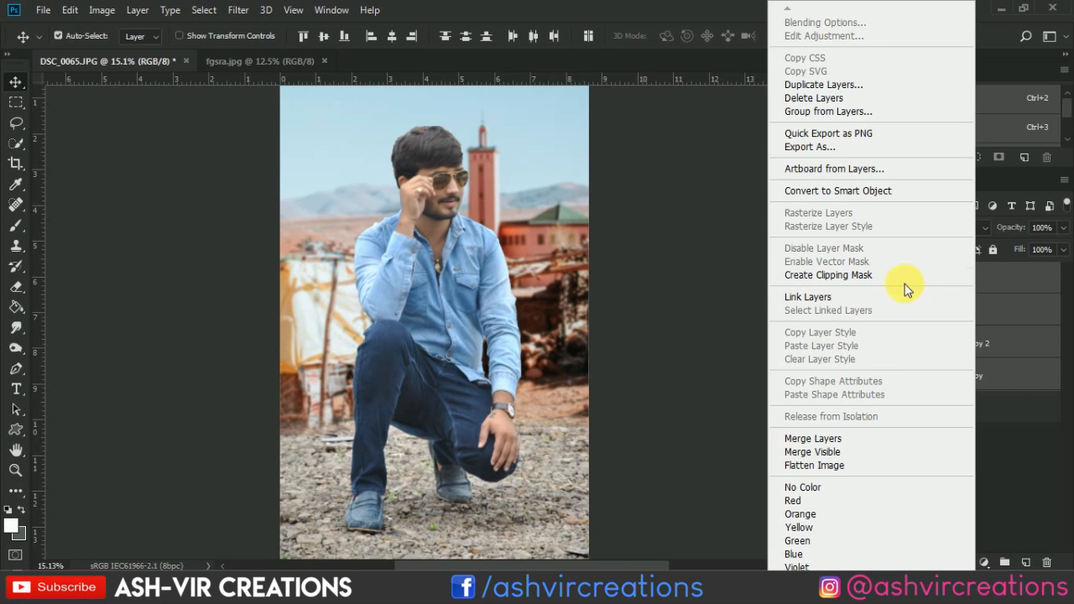
pyautogui.click(806, 439)
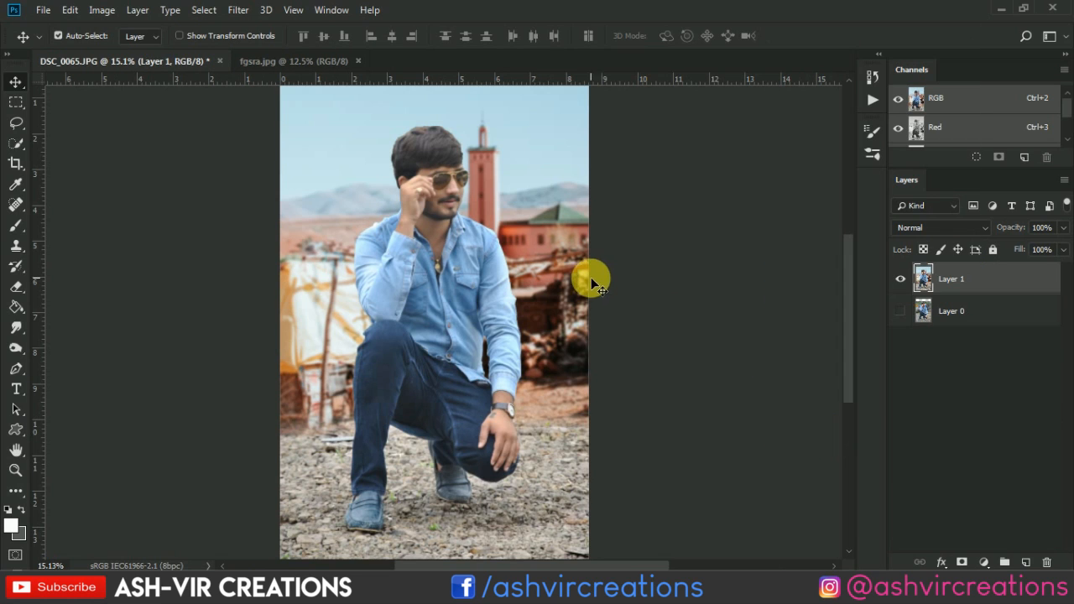
pyautogui.hotkey('ctrl', '-')
pyautogui.press('c')
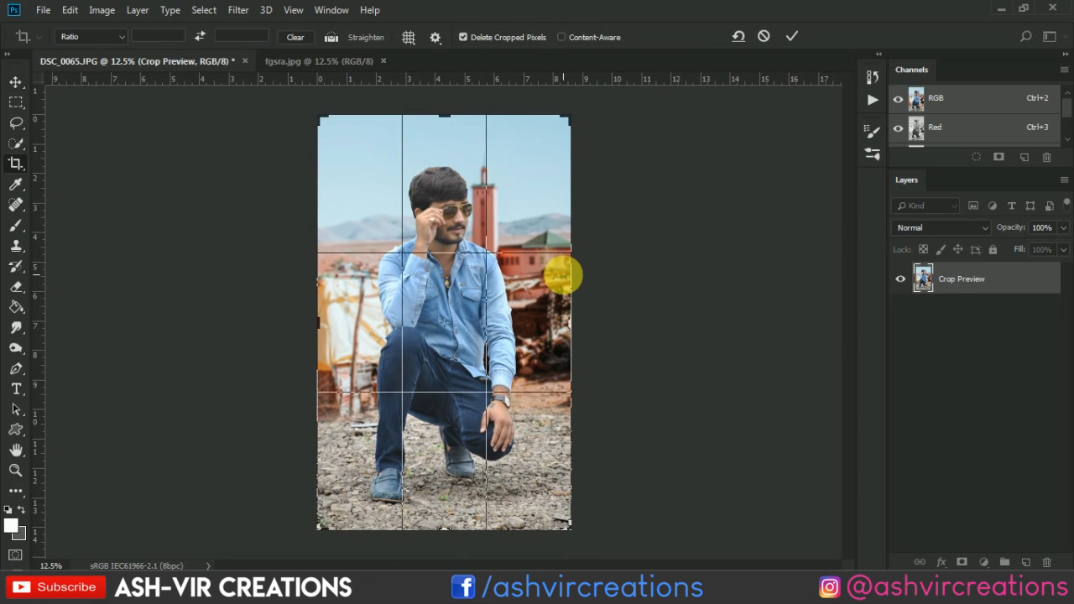
pyautogui.press('v')
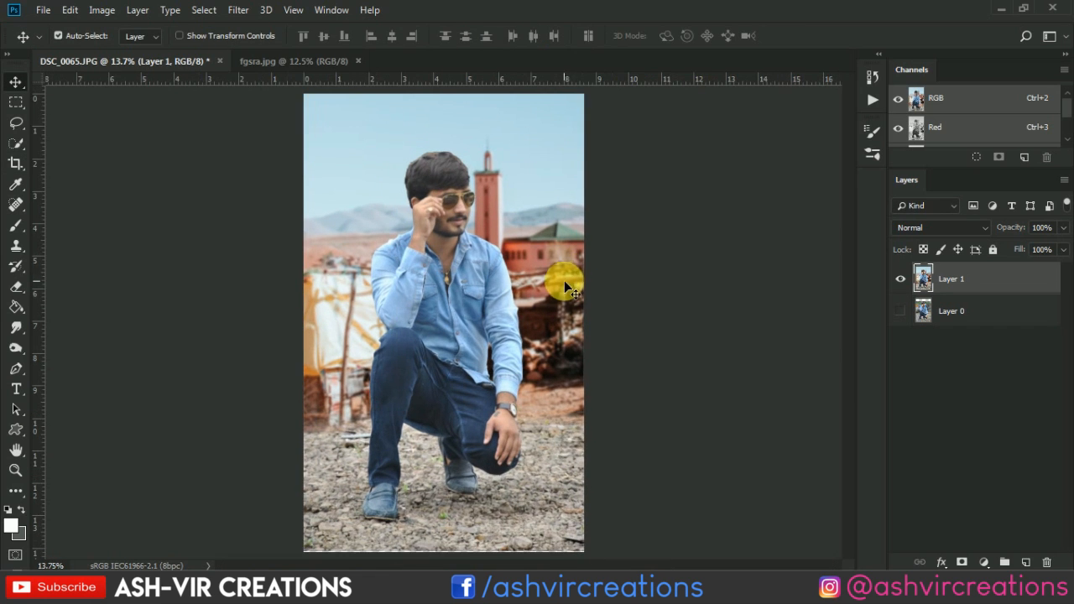
# - Start the Camera Raw Filter on the merged Layer 1 and set Temperature to -10 and Tint to -16
pyautogui.click(240, 10)
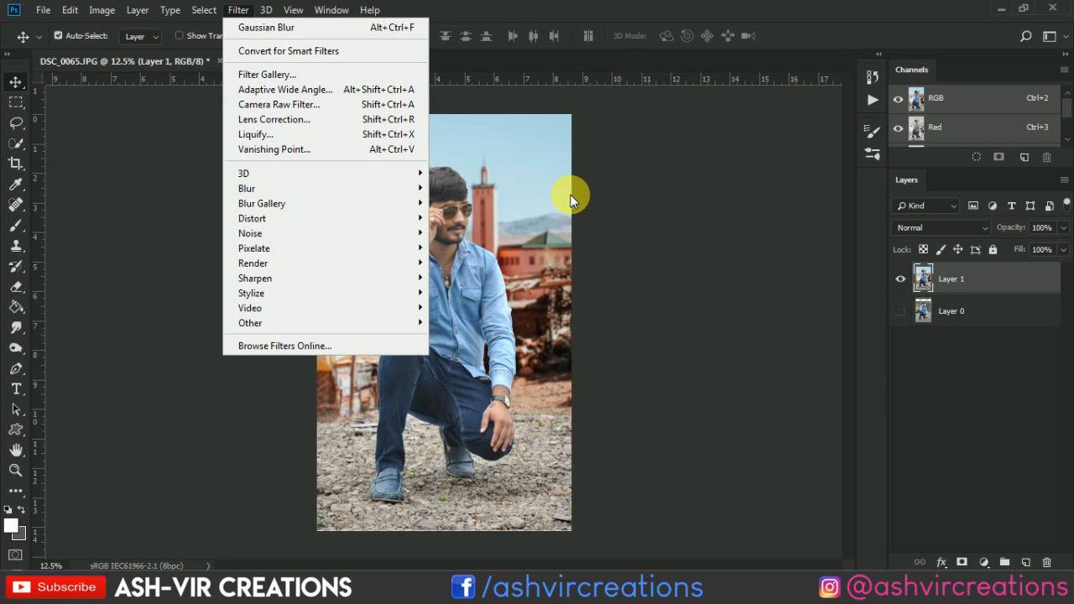
pyautogui.hotkey('ctrl', 'shift', 'a')
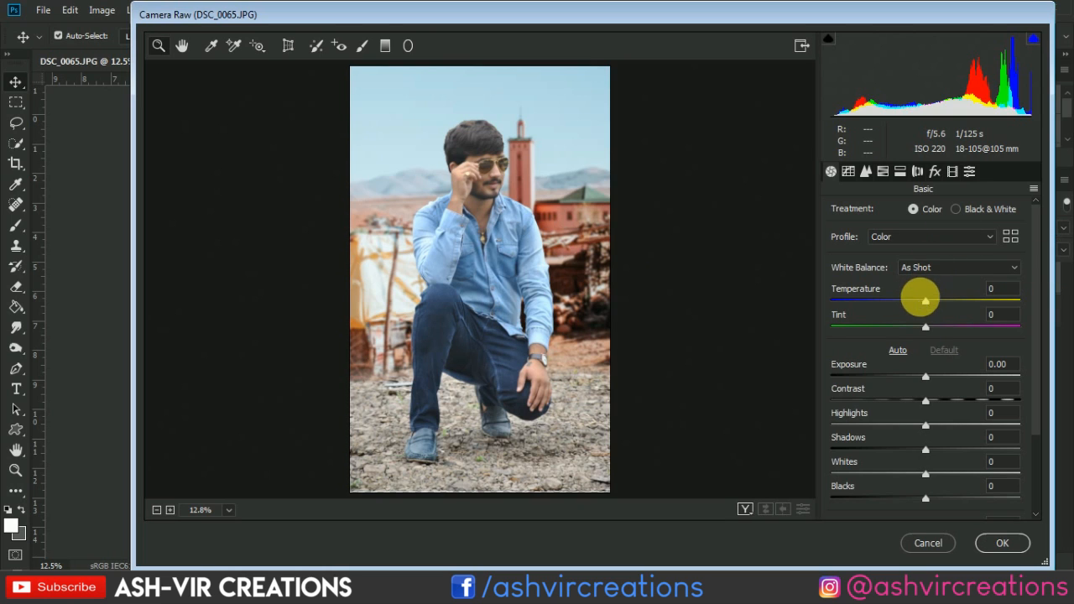
pyautogui.moveTo(923, 300); pyautogui.dragTo(911, 326)
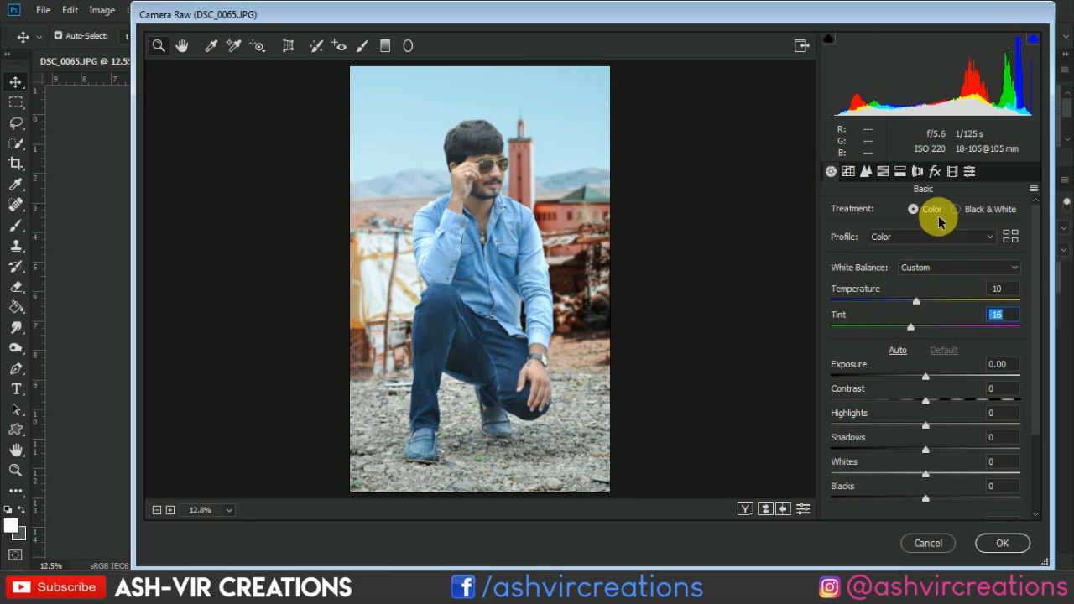
# - Calibrate the primaries: Blue hue -11 and saturation +13, Green hue -71 and saturation -34, Red hue +2
pyautogui.click(953, 173)
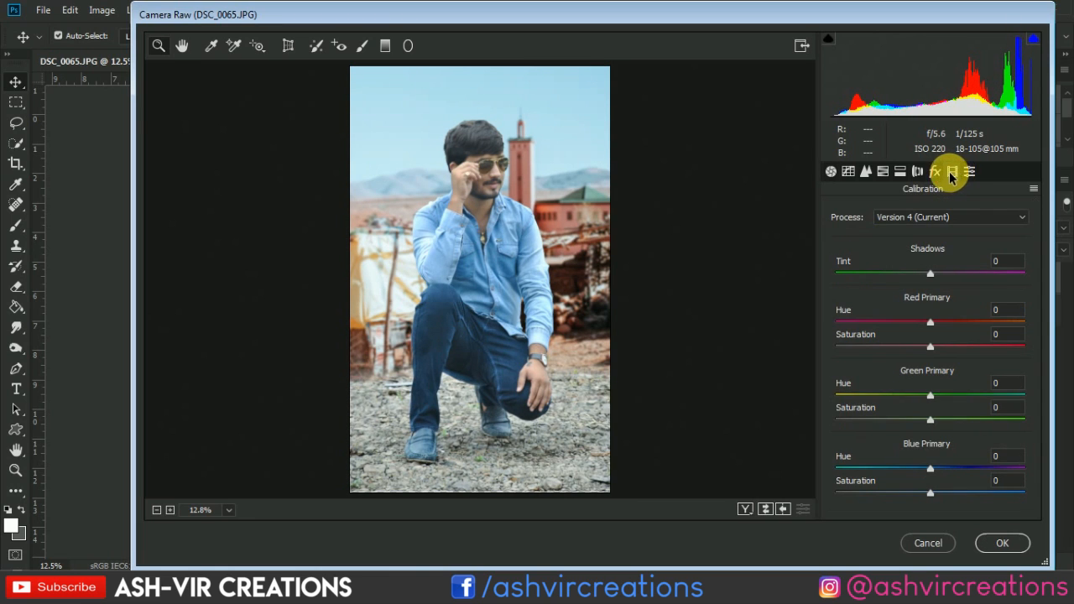
pyautogui.moveTo(915, 464); pyautogui.dragTo(948, 514)
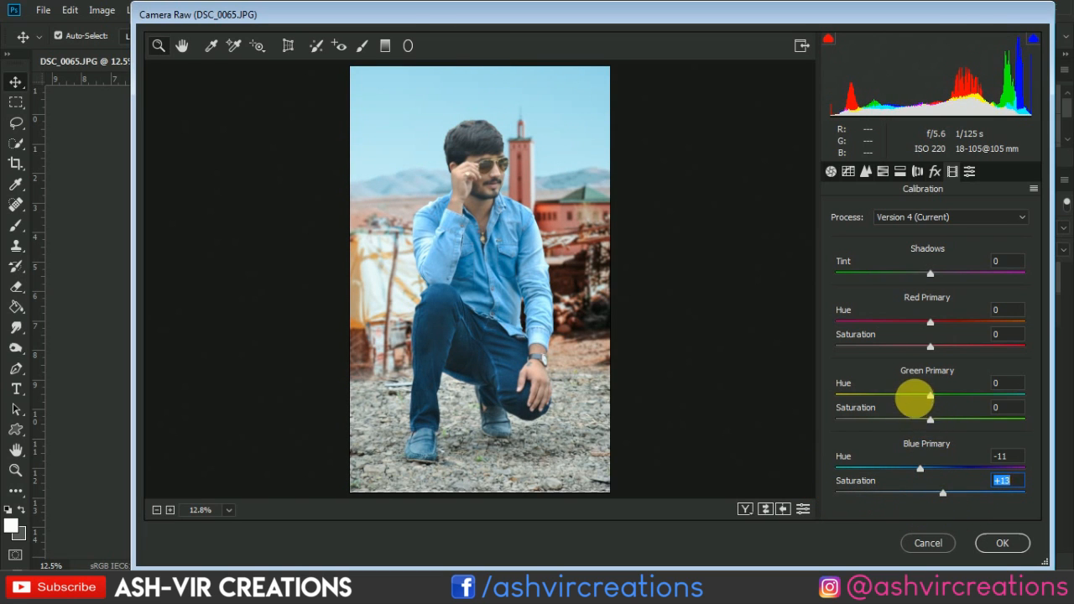
pyautogui.moveTo(921, 388); pyautogui.dragTo(859, 417)
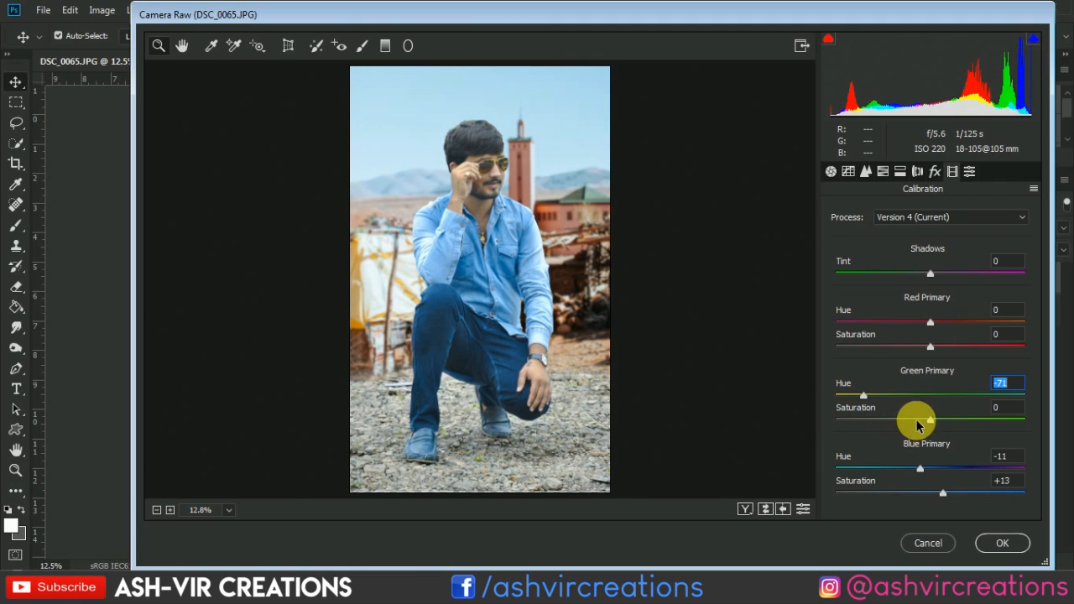
pyautogui.moveTo(929, 419); pyautogui.dragTo(899, 419)
pyautogui.moveTo(904, 324); pyautogui.dragTo(999, 331)
pyautogui.moveTo(925, 328); pyautogui.dragTo(933, 335)
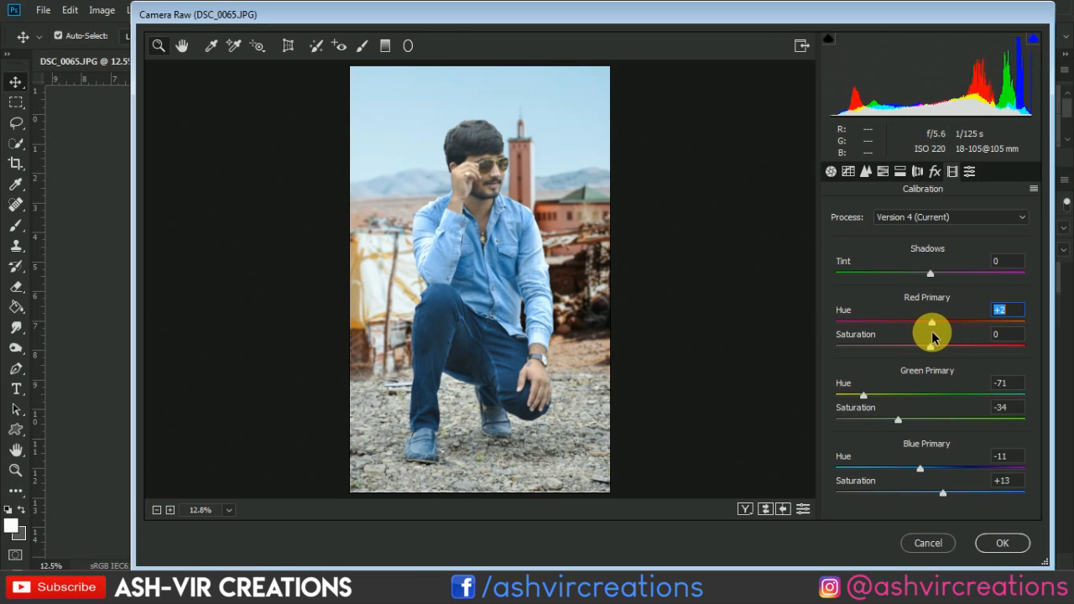
# - Add a Highlight Priority post-crop vignette with Amount -35, Midpoint 39, Roundness -32, Feather 56 and Highlights 3
pyautogui.click(934, 172)
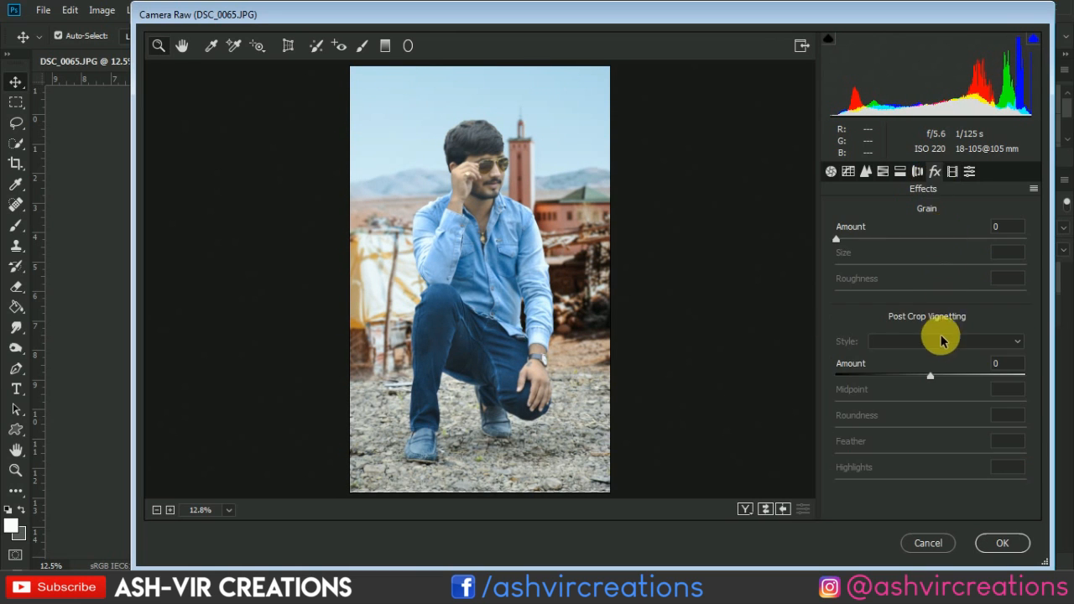
pyautogui.moveTo(923, 380); pyautogui.dragTo(940, 474)
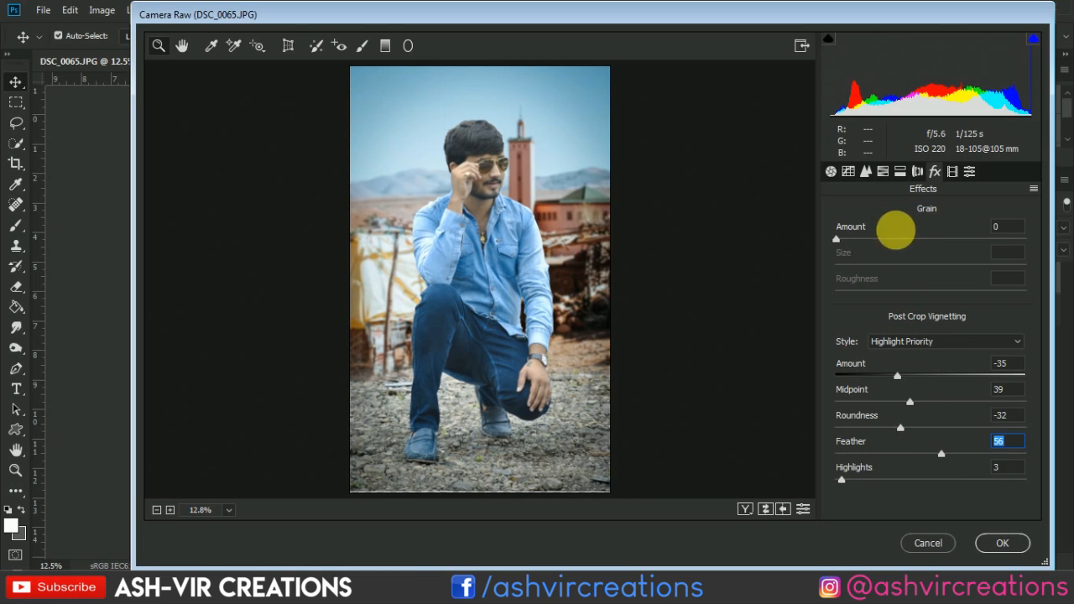
# - Apply split toning with highlights at hue 92 and saturation 10, and shadows at hue 150 and saturation 9
pyautogui.click(921, 173)
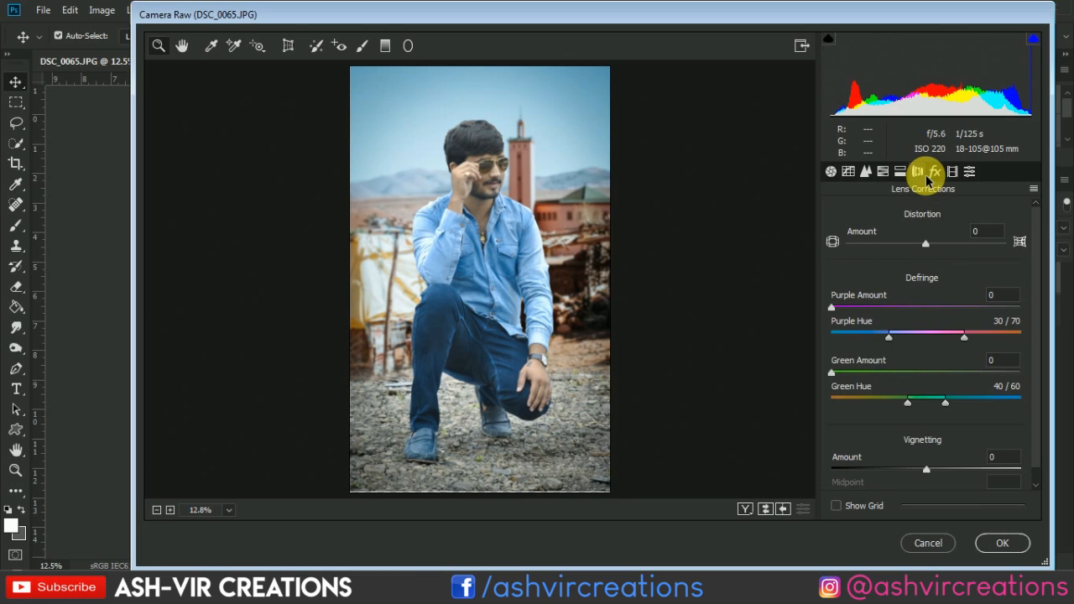
pyautogui.click(901, 172)
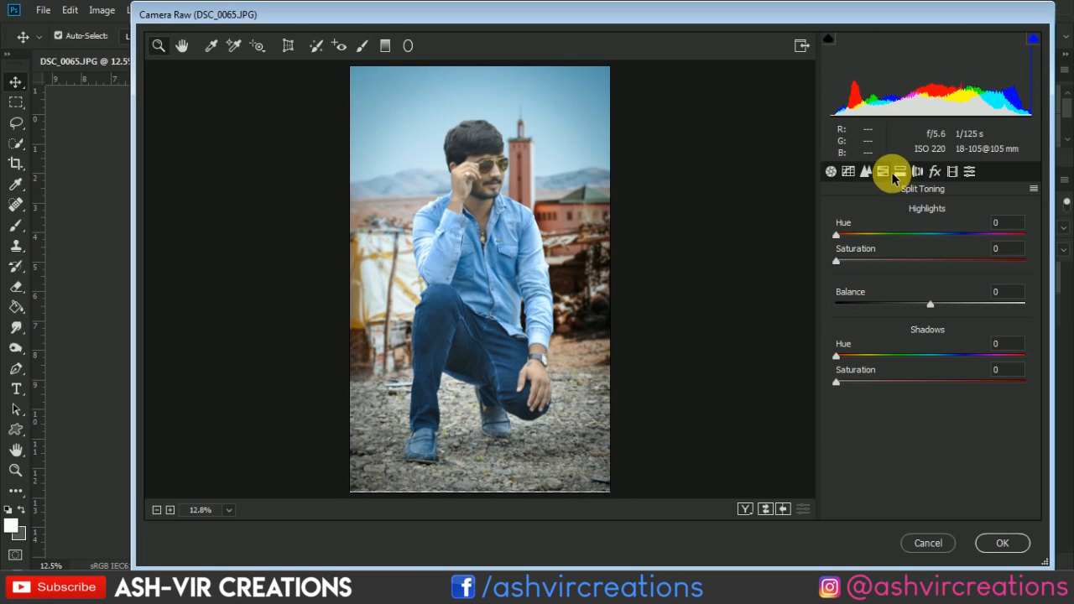
pyautogui.click(868, 235)
pyautogui.click(867, 261)
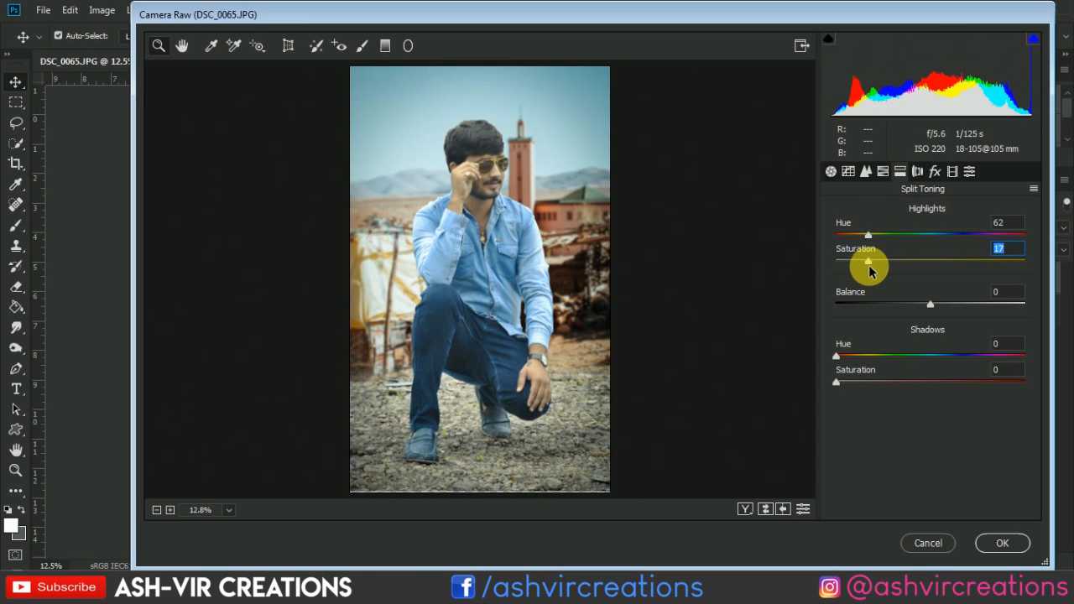
pyautogui.click(870, 234)
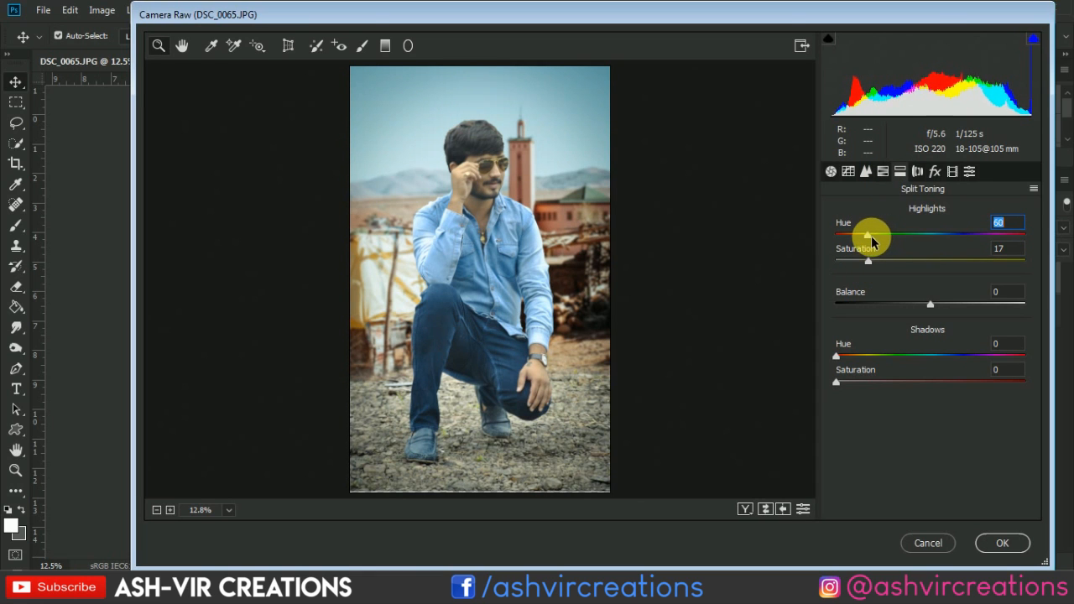
pyautogui.moveTo(869, 235); pyautogui.dragTo(857, 265)
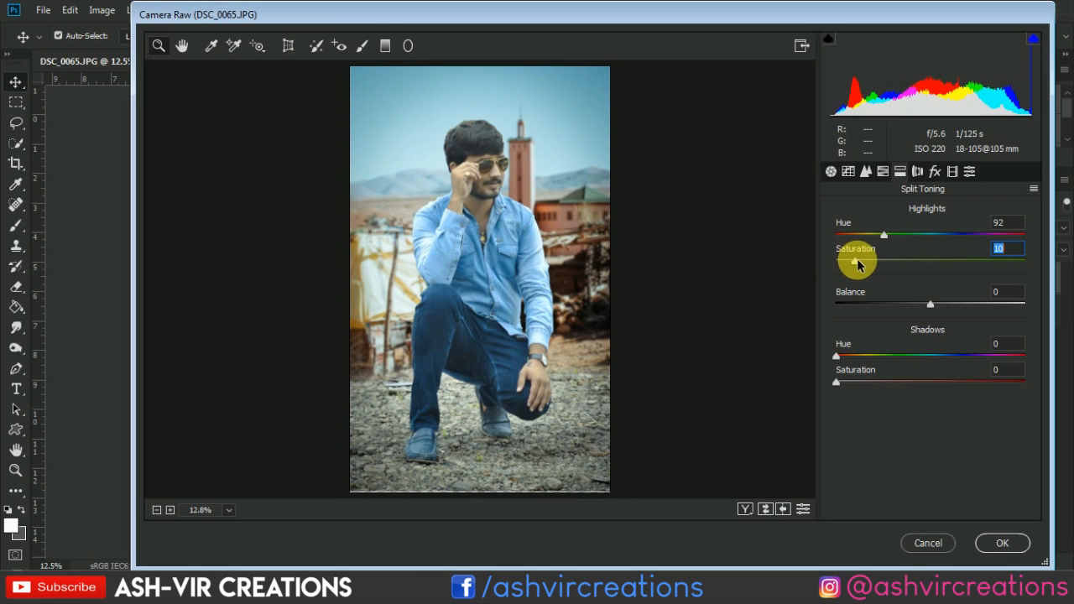
pyautogui.click(856, 352)
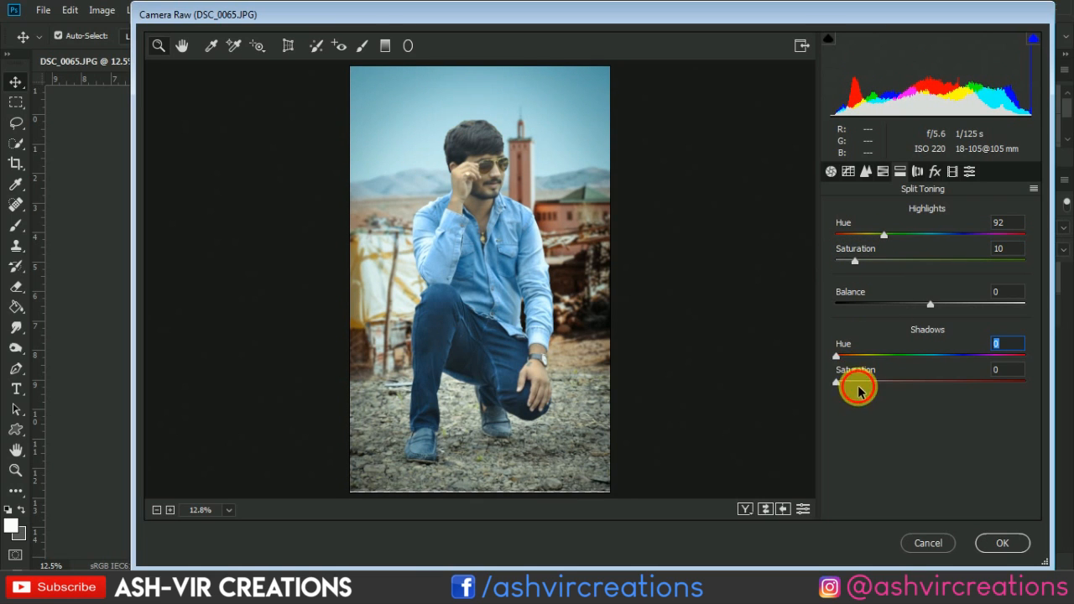
pyautogui.moveTo(870, 355); pyautogui.dragTo(935, 355)
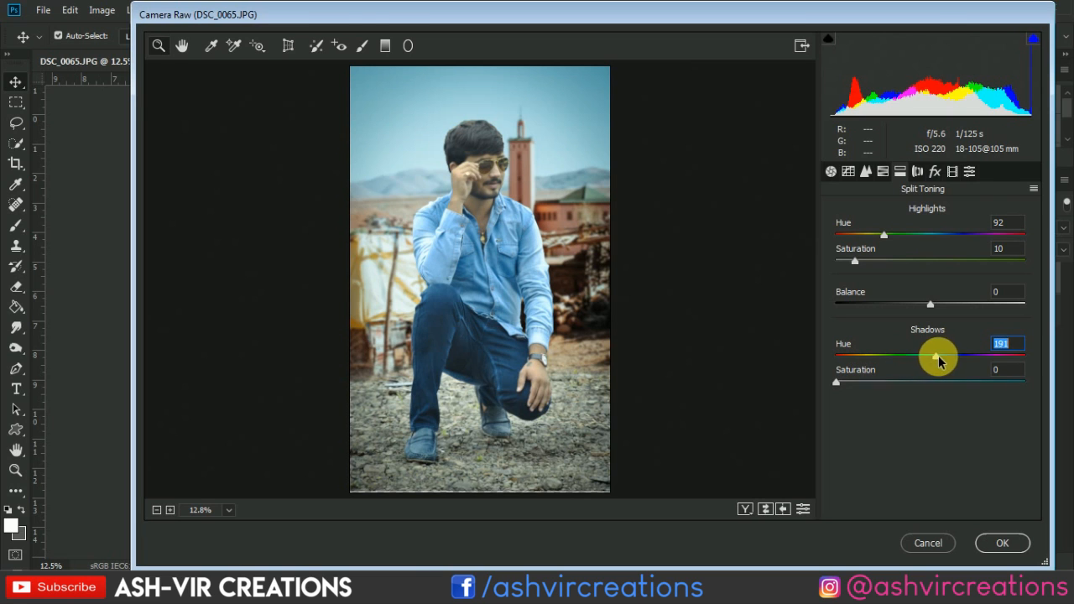
pyautogui.moveTo(850, 379); pyautogui.dragTo(941, 357)
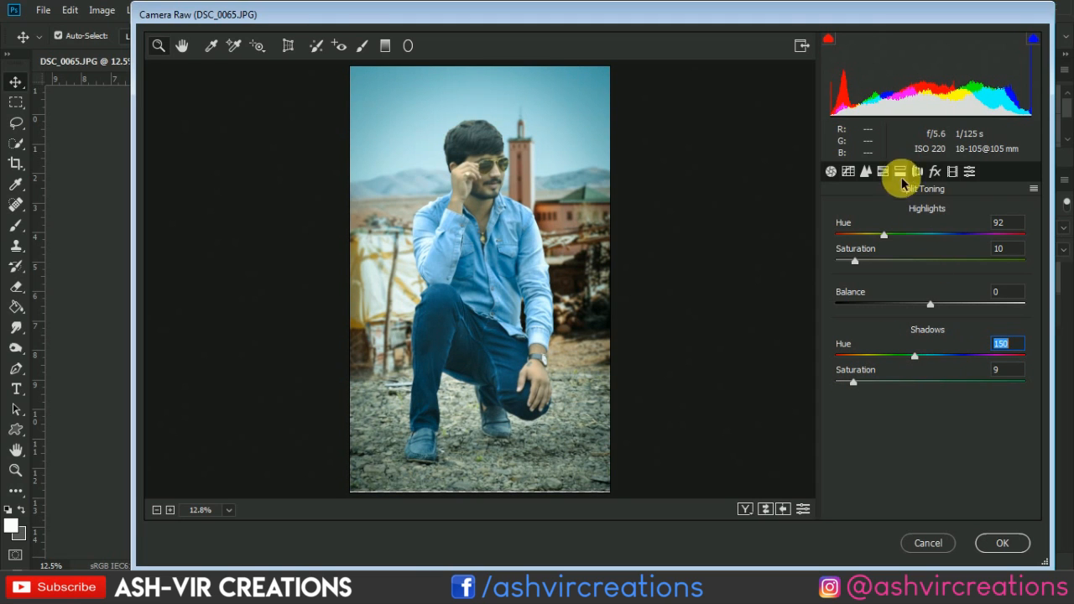
# - Adjust the HSL hues: Oranges -12, Yellows -57, Greens -100, Aquas +31 and Blues -19
pyautogui.click(884, 173)
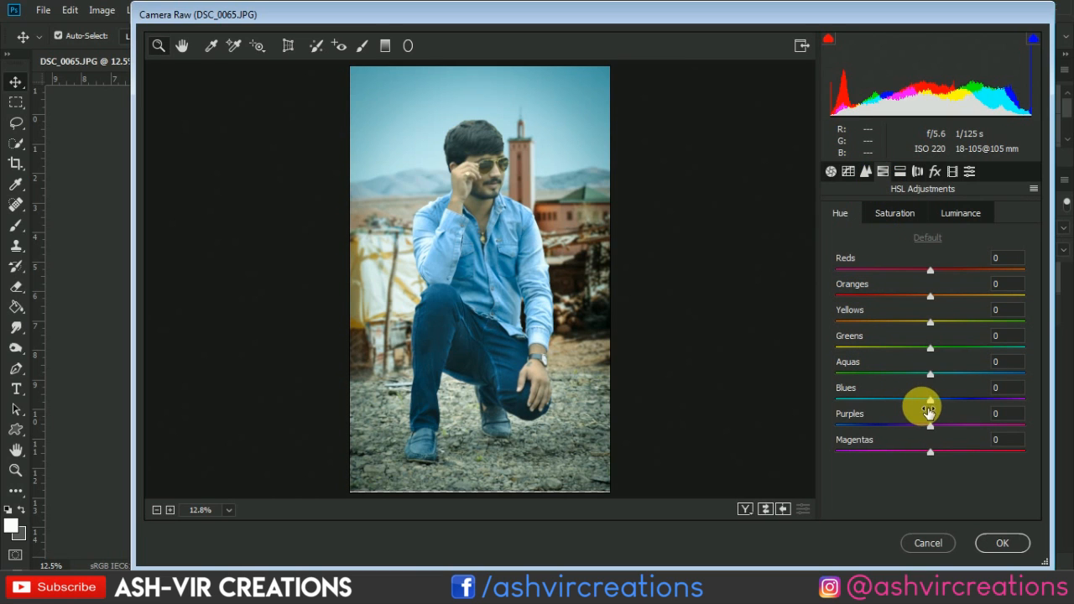
pyautogui.moveTo(923, 404); pyautogui.dragTo(978, 381)
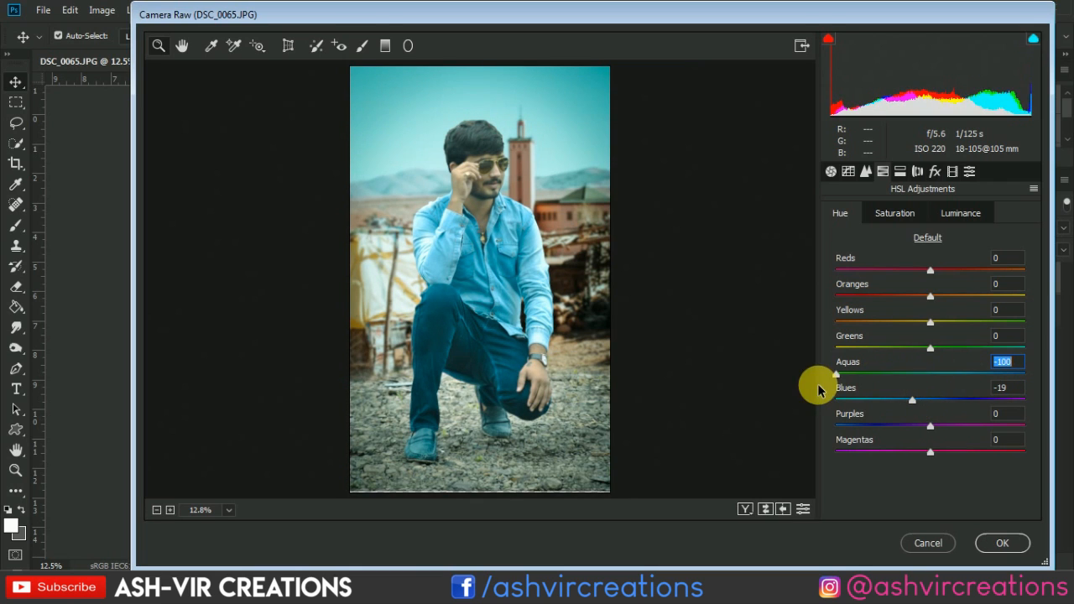
pyautogui.moveTo(818, 384); pyautogui.dragTo(969, 400)
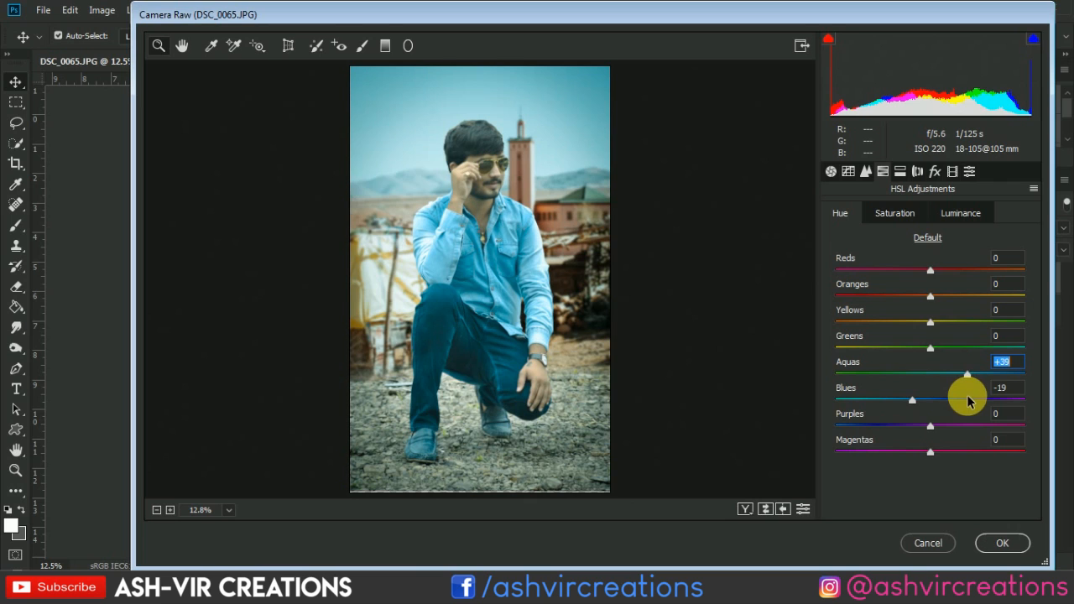
pyautogui.moveTo(923, 350); pyautogui.dragTo(762, 352)
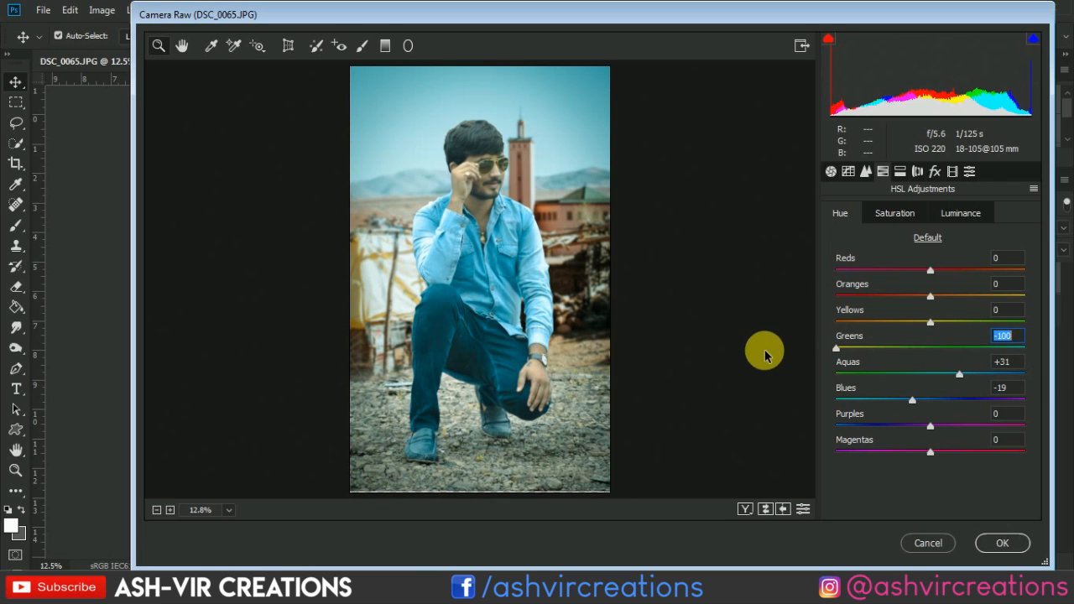
pyautogui.moveTo(929, 322); pyautogui.dragTo(873, 325)
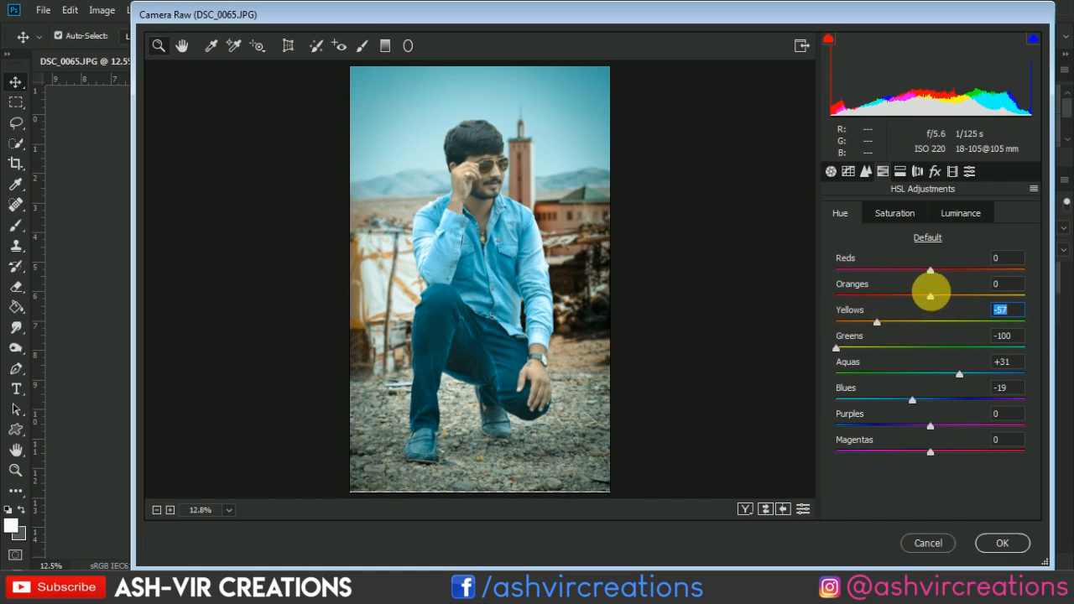
pyautogui.moveTo(930, 298)
pyautogui.mouseDown()
pyautogui.moveTo(878, 300)
pyautogui.moveTo(990, 310)
pyautogui.moveTo(874, 299)
pyautogui.moveTo(928, 300)
pyautogui.moveTo(916, 299)
pyautogui.mouseUp()
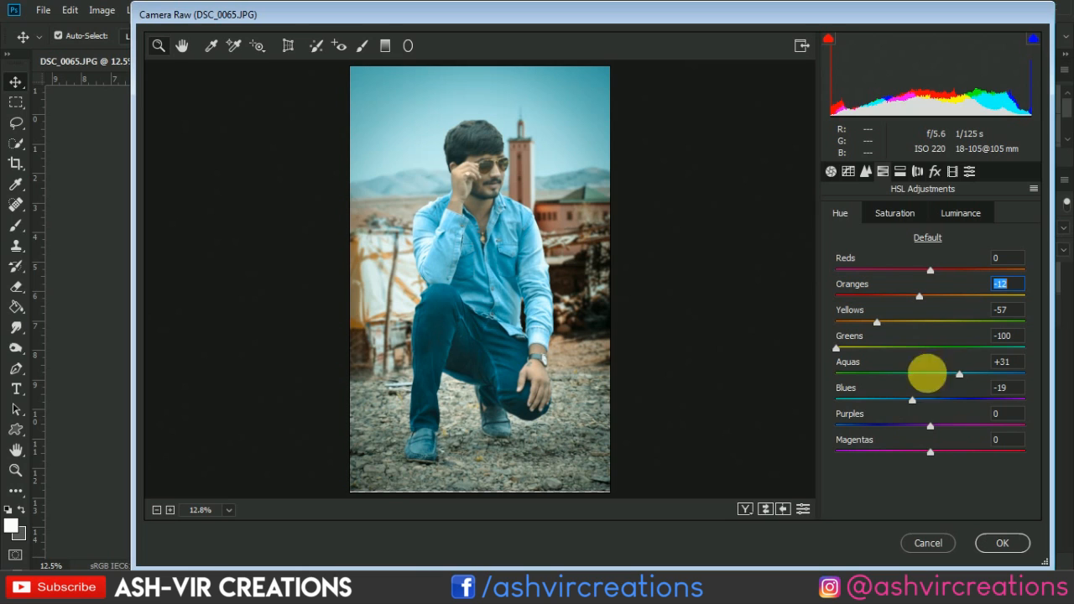
# - Add two points to the Blue channel's point tone curve, at input 49, output 51 and input 194, output 195
pyautogui.click(865, 171)
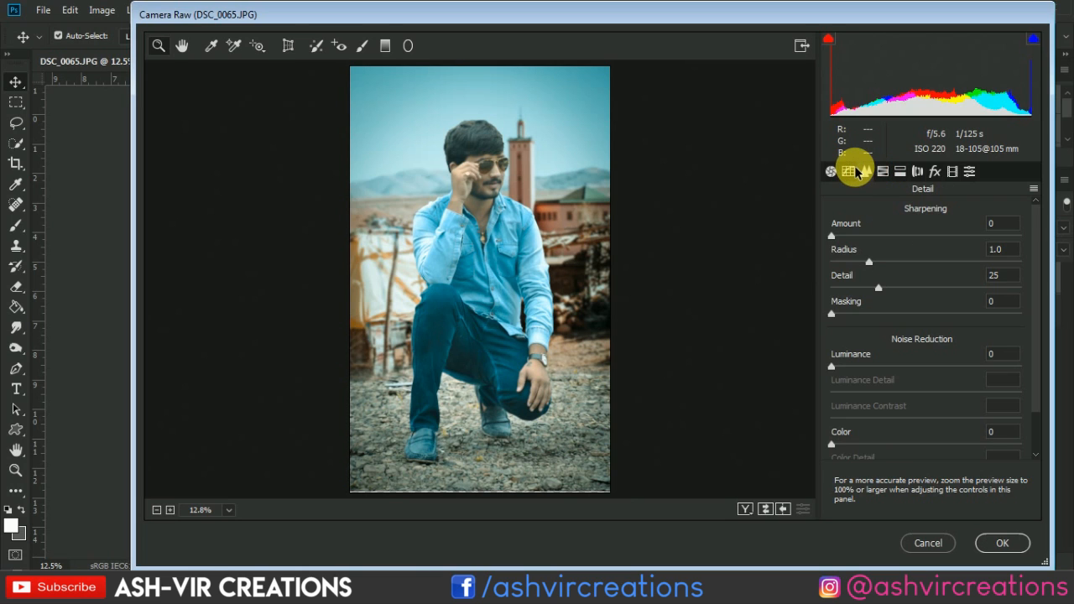
pyautogui.click(848, 172)
pyautogui.click(892, 244)
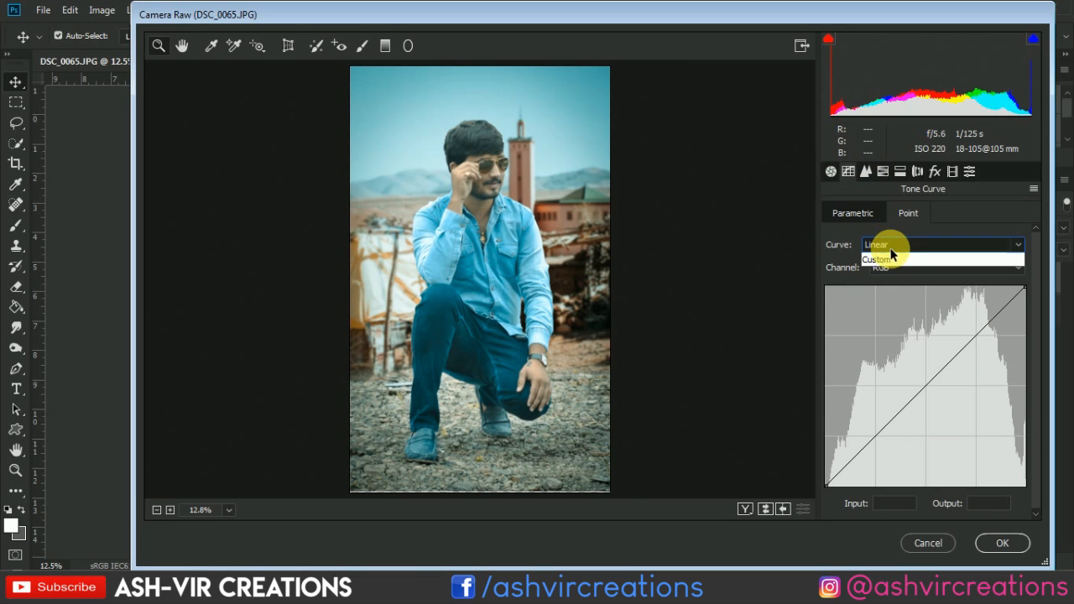
pyautogui.click(856, 215)
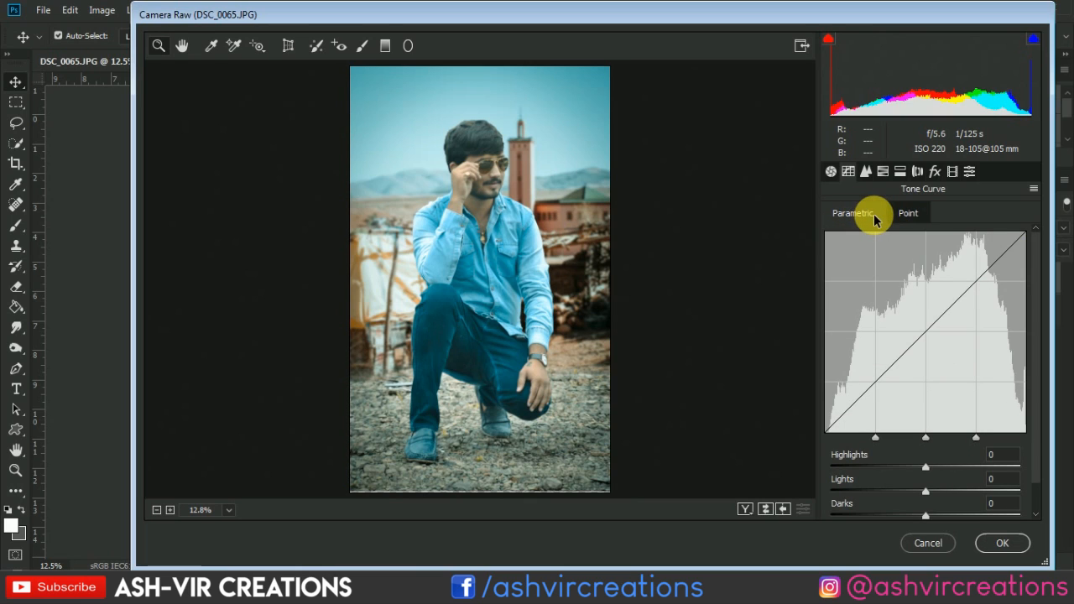
pyautogui.click(906, 215)
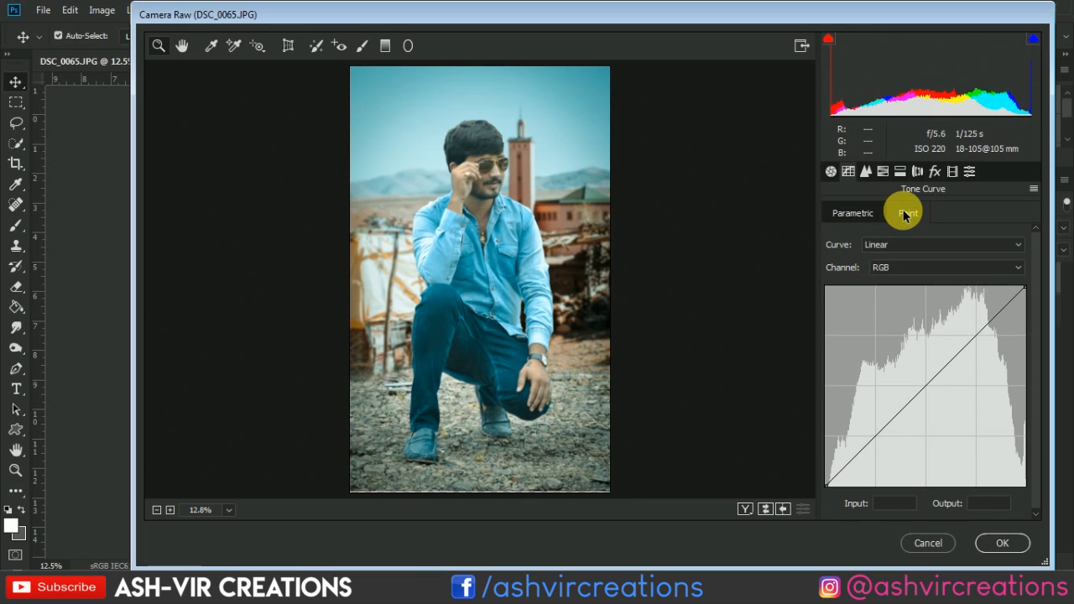
pyautogui.click(904, 265)
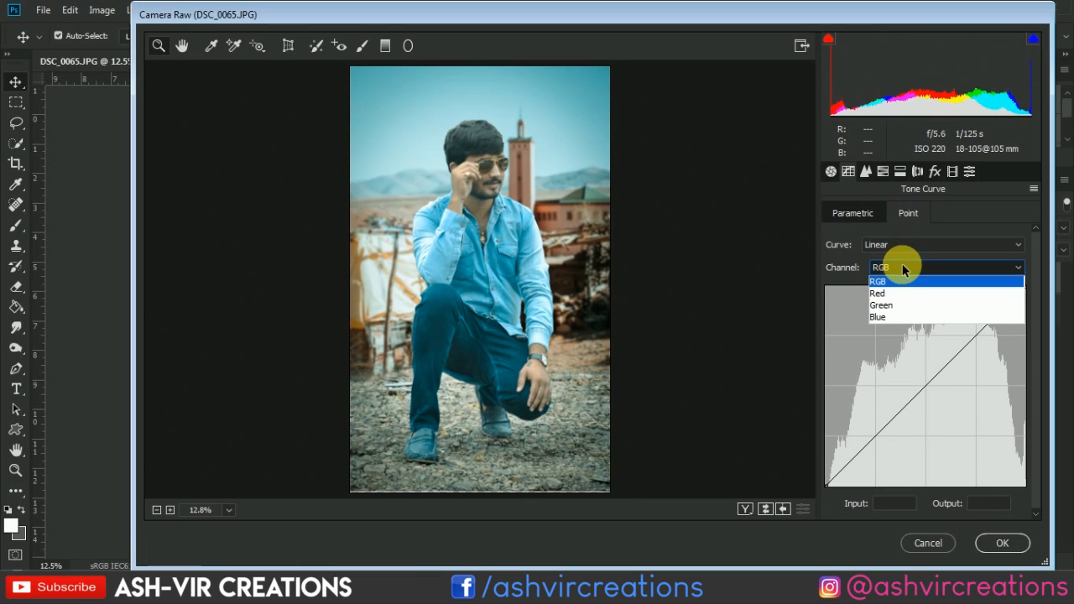
pyautogui.click(891, 324)
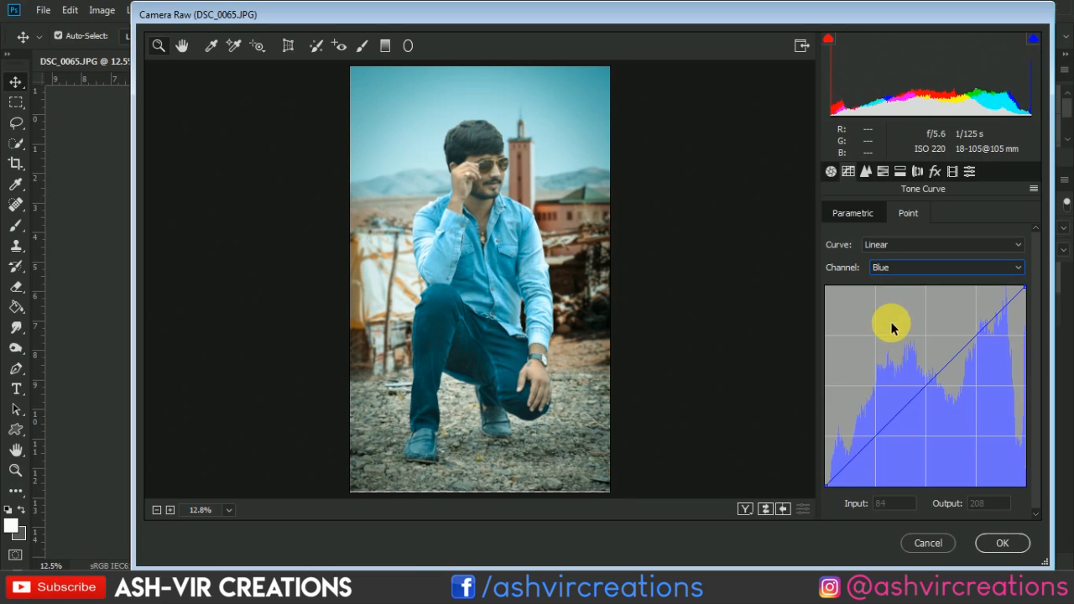
pyautogui.click(863, 446)
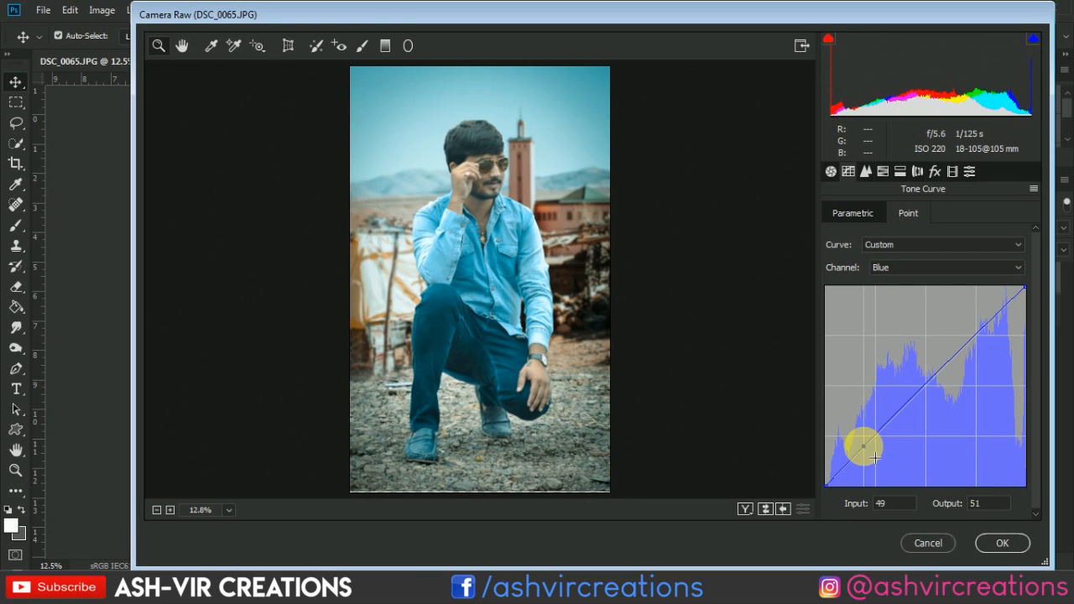
pyautogui.click(990, 343)
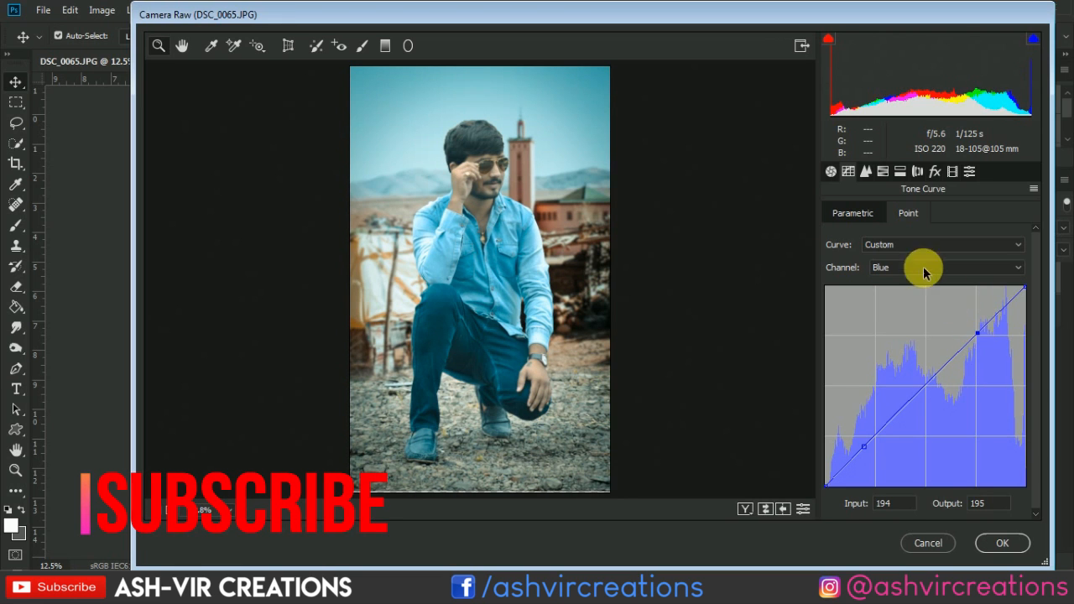
# - Set the basic tone adjustments to Contrast +3, Highlights -55, Shadows +11, Whites -18 and Blacks +3
pyautogui.click(882, 172)
pyautogui.click(864, 172)
pyautogui.click(848, 172)
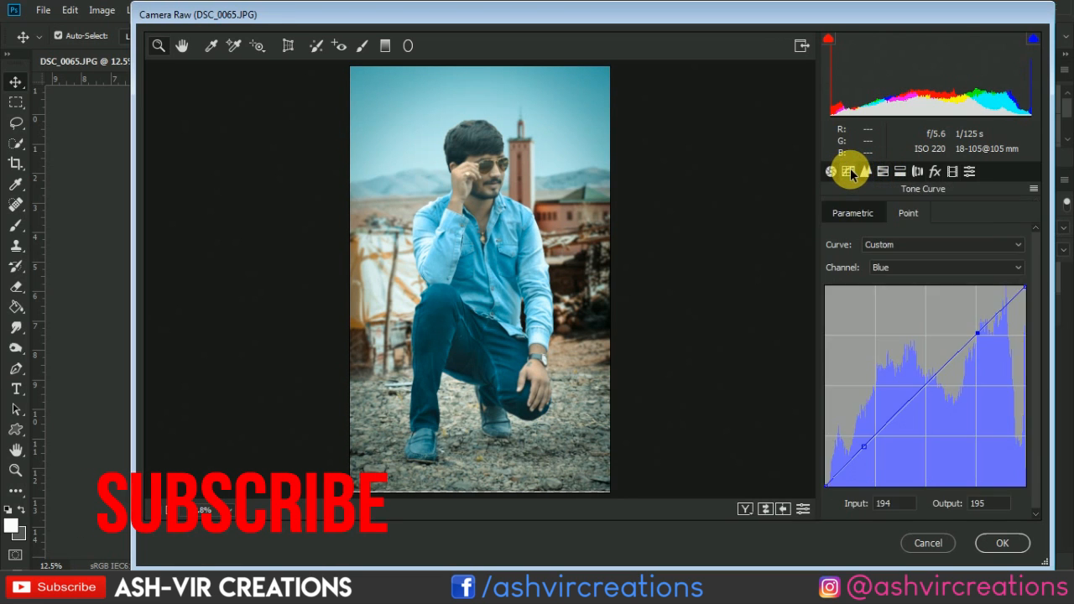
pyautogui.click(830, 171)
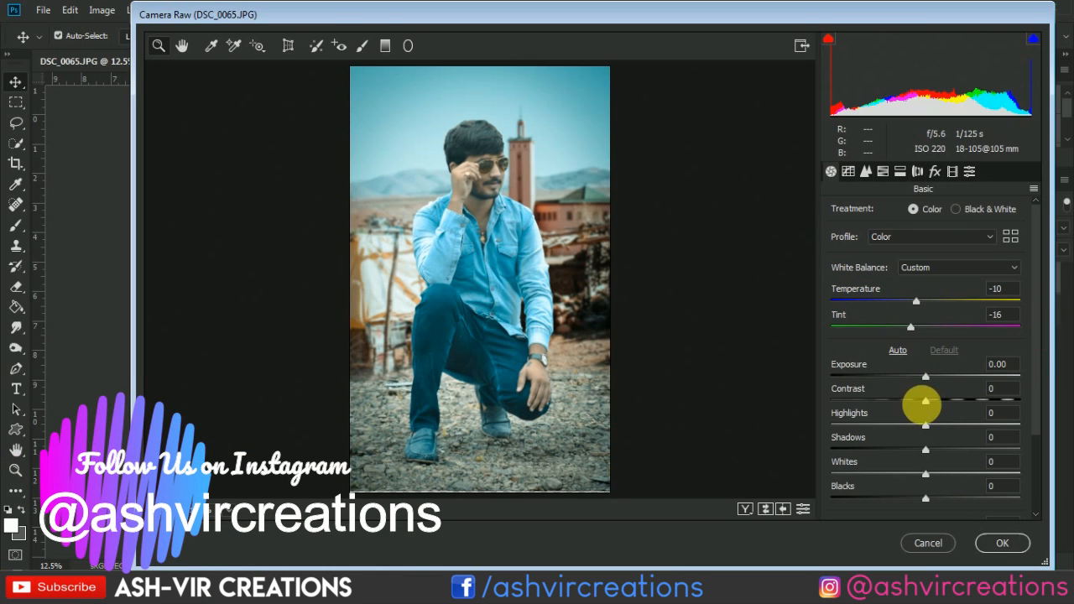
pyautogui.click(928, 402)
pyautogui.moveTo(930, 405); pyautogui.dragTo(876, 411)
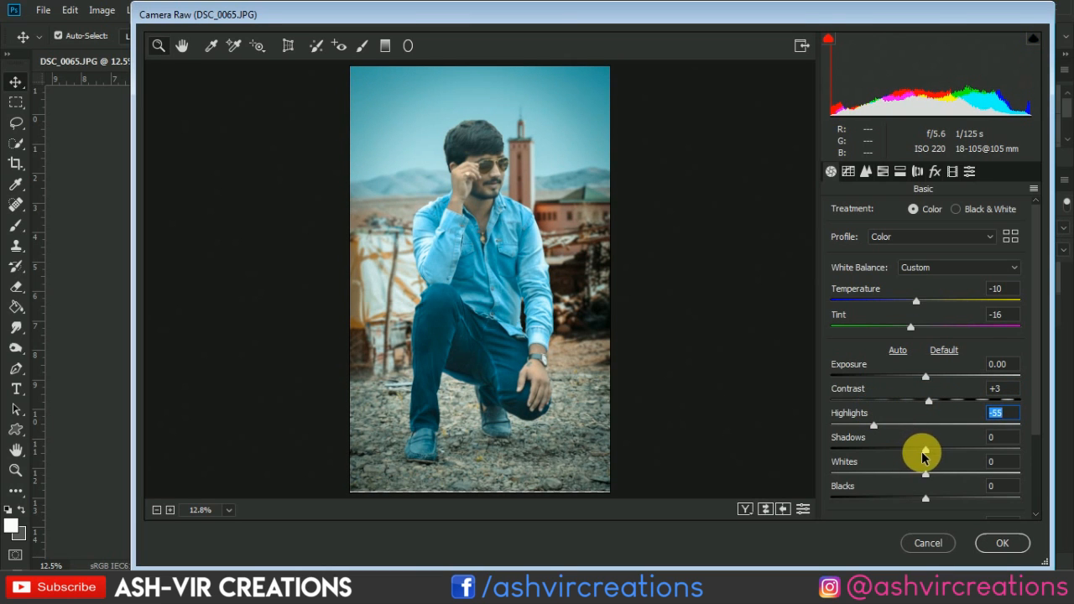
pyautogui.moveTo(923, 451); pyautogui.dragTo(935, 510)
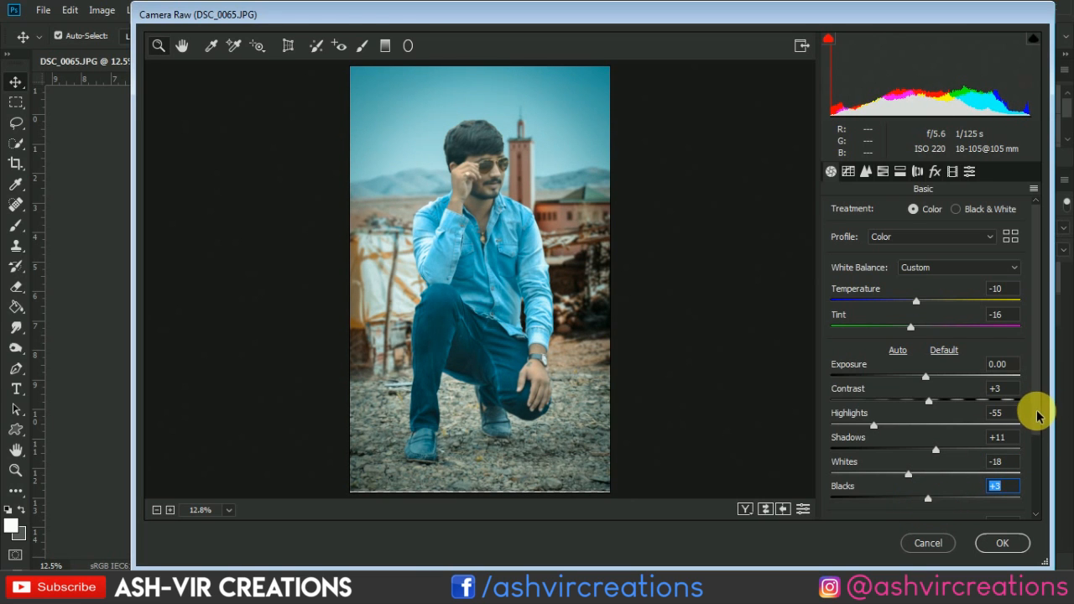
# - Set Clarity to +8 and Vibrance to +13, and apply the Camera Raw grading to the layer
pyautogui.moveTo(1036, 412); pyautogui.dragTo(1037, 510)
pyautogui.moveTo(926, 429)
pyautogui.mouseDown()
pyautogui.moveTo(949, 432)
pyautogui.moveTo(936, 435)
pyautogui.mouseUp()
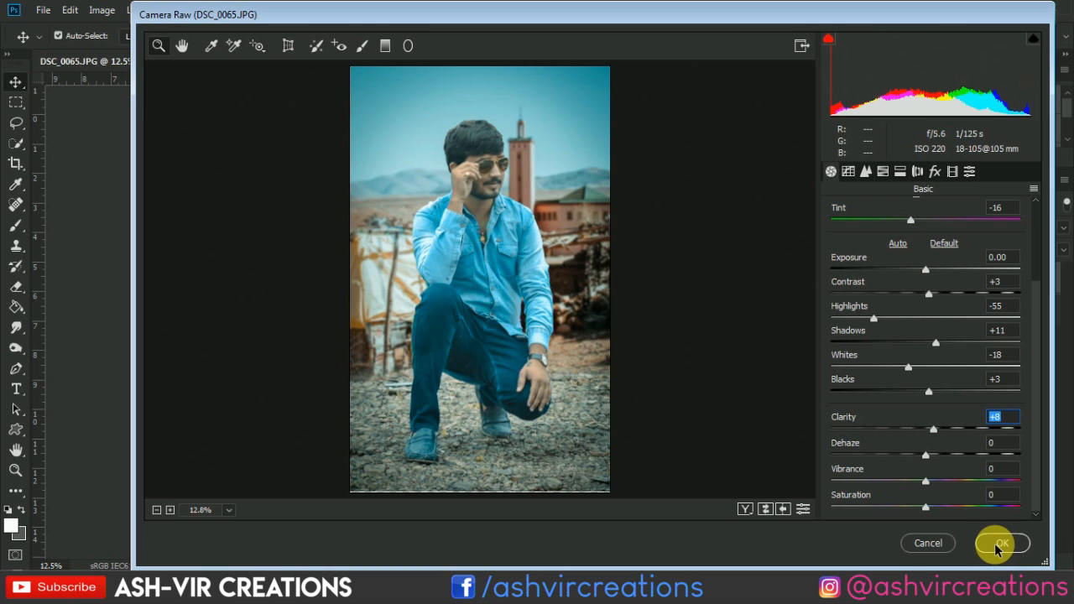
pyautogui.moveTo(926, 483)
pyautogui.mouseDown()
pyautogui.moveTo(946, 484)
pyautogui.moveTo(894, 482)
pyautogui.moveTo(944, 485)
pyautogui.mouseUp()
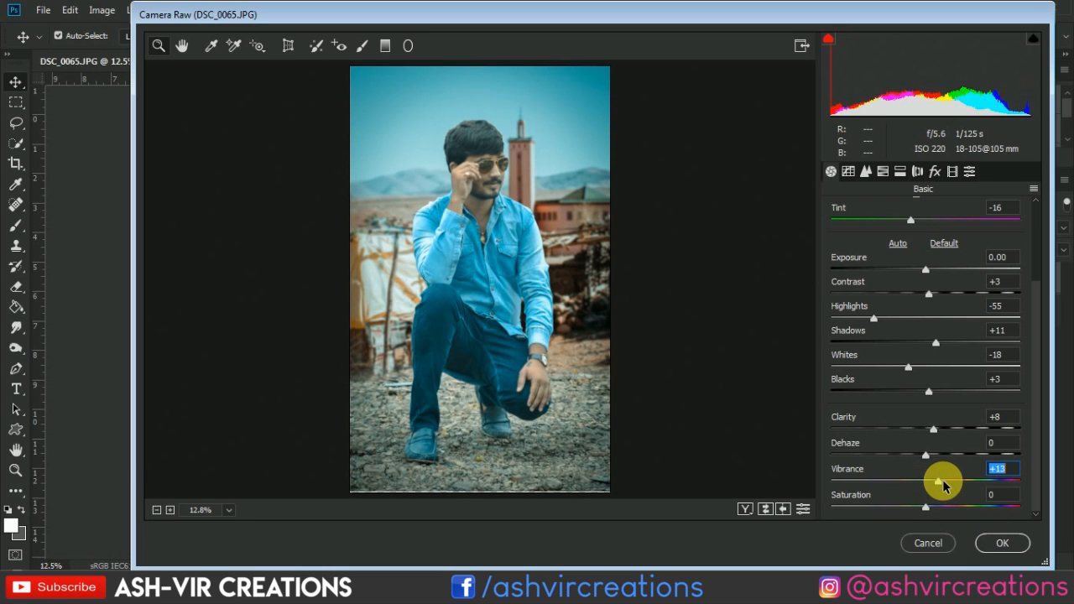
pyautogui.click(990, 545)
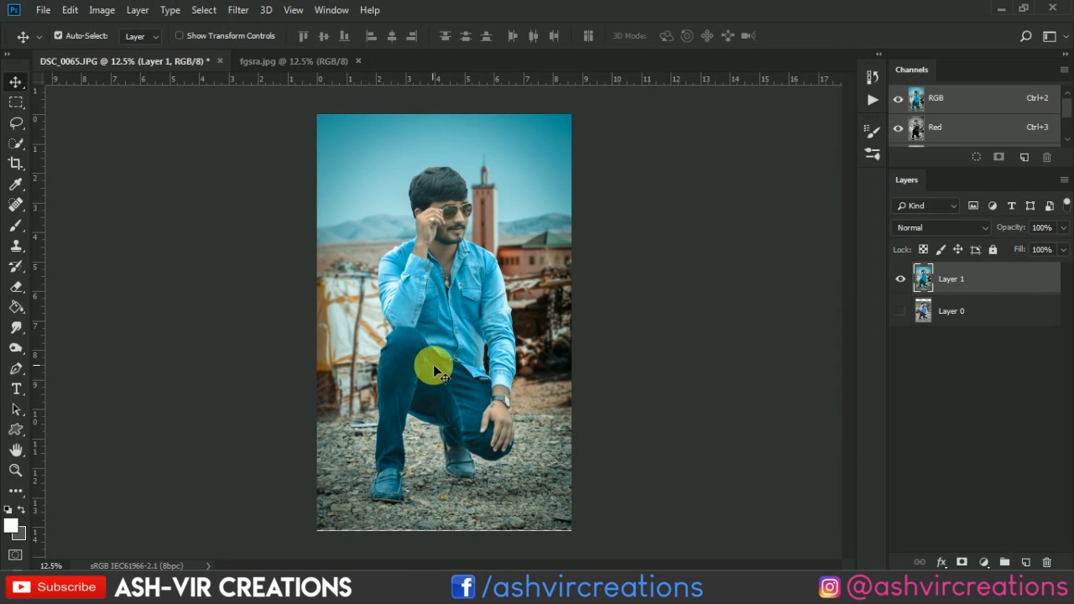
# - Make Layer 0 visible and toggle Layer 1's visibility to compare the graded composite with the original photo, leaving both layers shown
pyautogui.scroll(2, 437, 394)
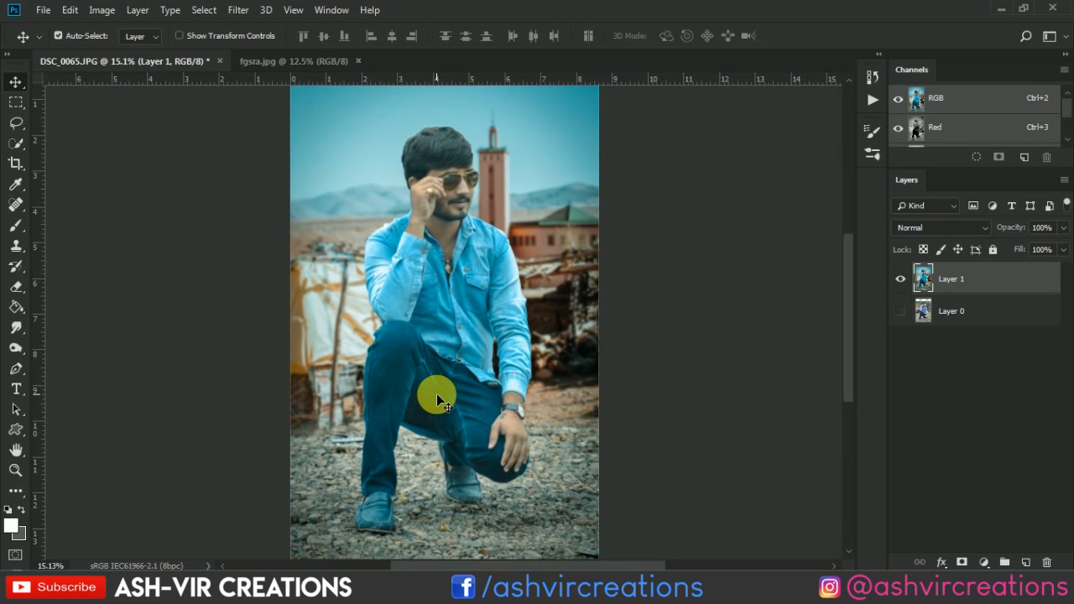
pyautogui.scroll(-2, 436, 394)
pyautogui.scroll(1, 436, 394)
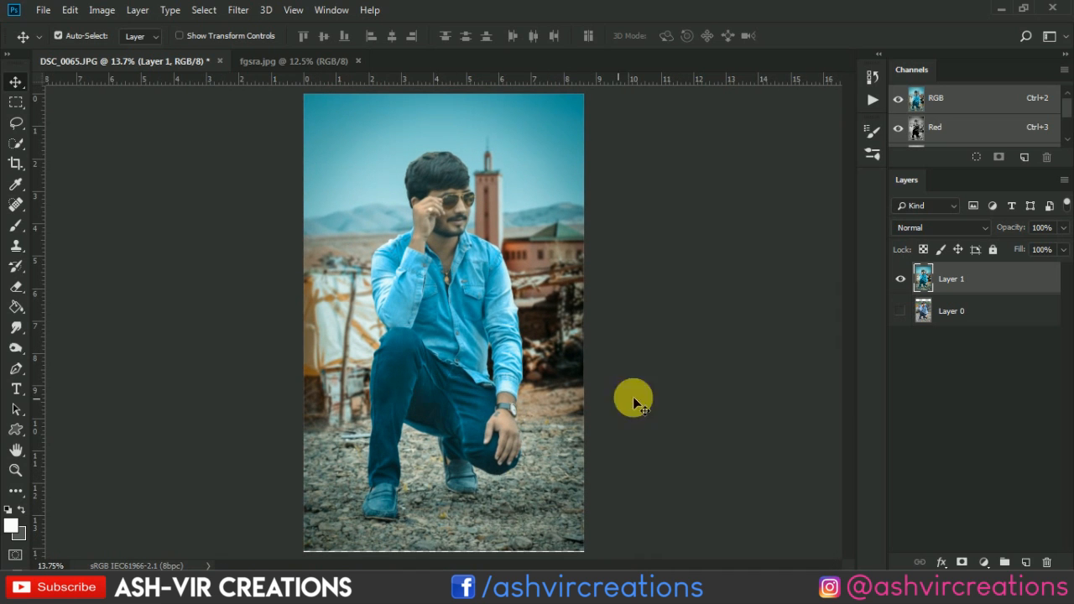
pyautogui.click(901, 278)
pyautogui.click(901, 279)
pyautogui.click(900, 311)
pyautogui.click(904, 272)
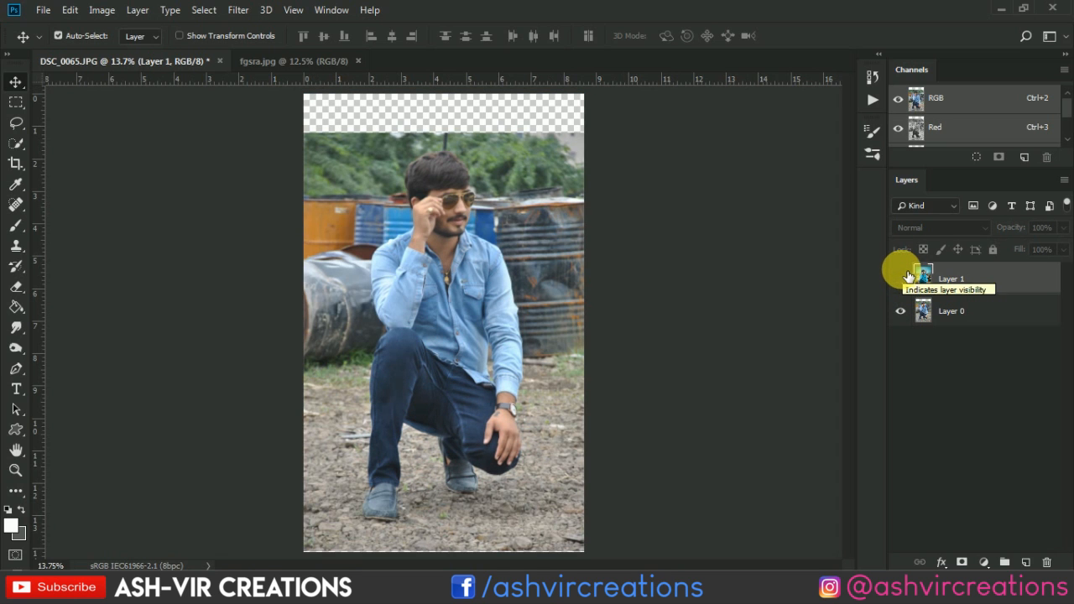
pyautogui.click(905, 278)
pyautogui.click(904, 278)
pyautogui.click(904, 277)
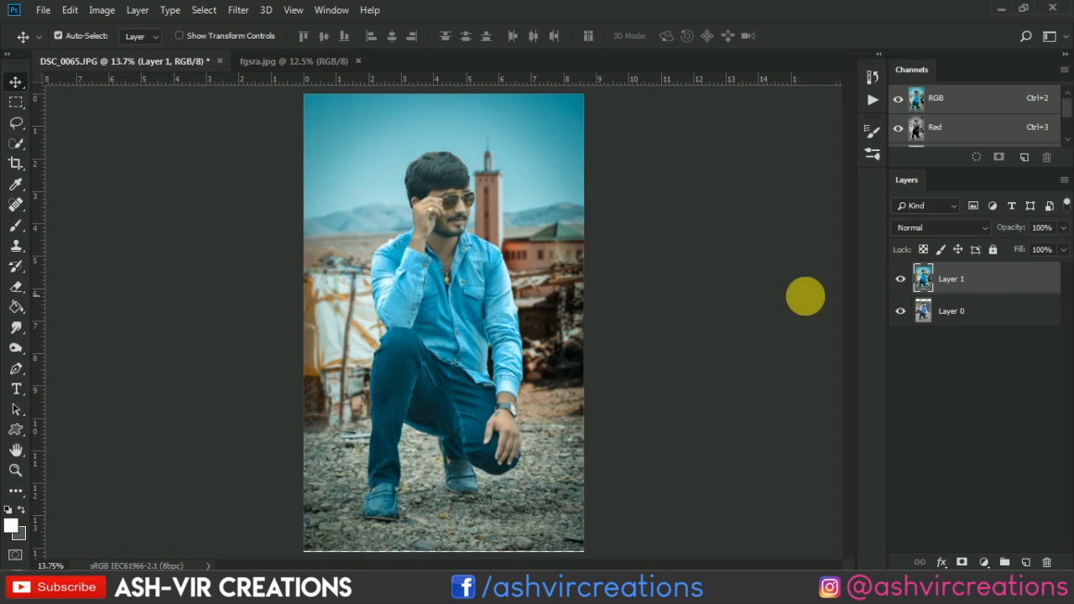
pyautogui.scroll(2, 319, 279)
pyautogui.scroll(-2, 319, 279)
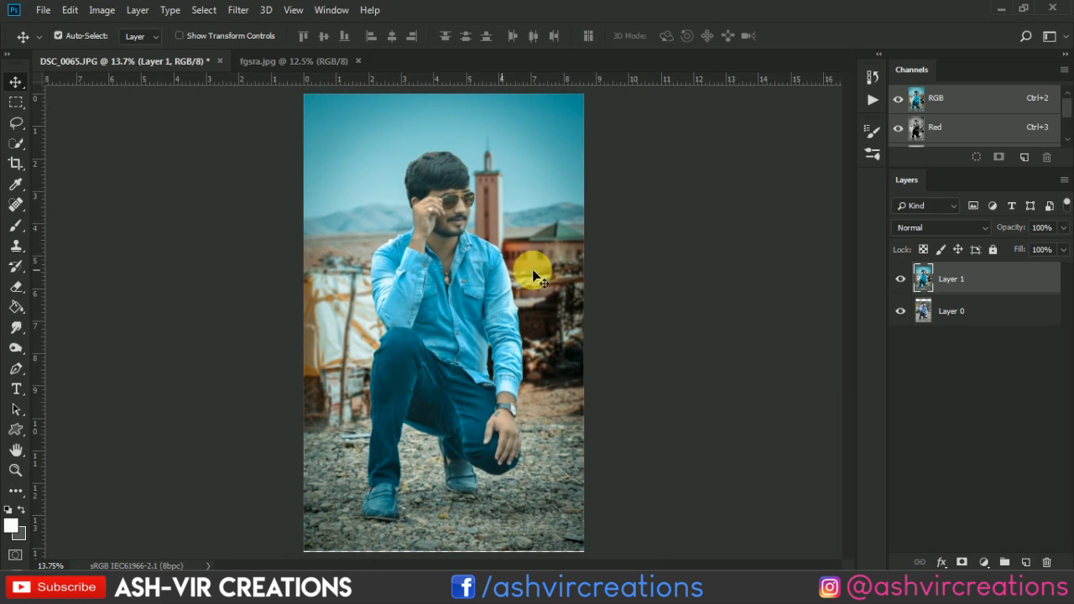
pyautogui.click(901, 279)
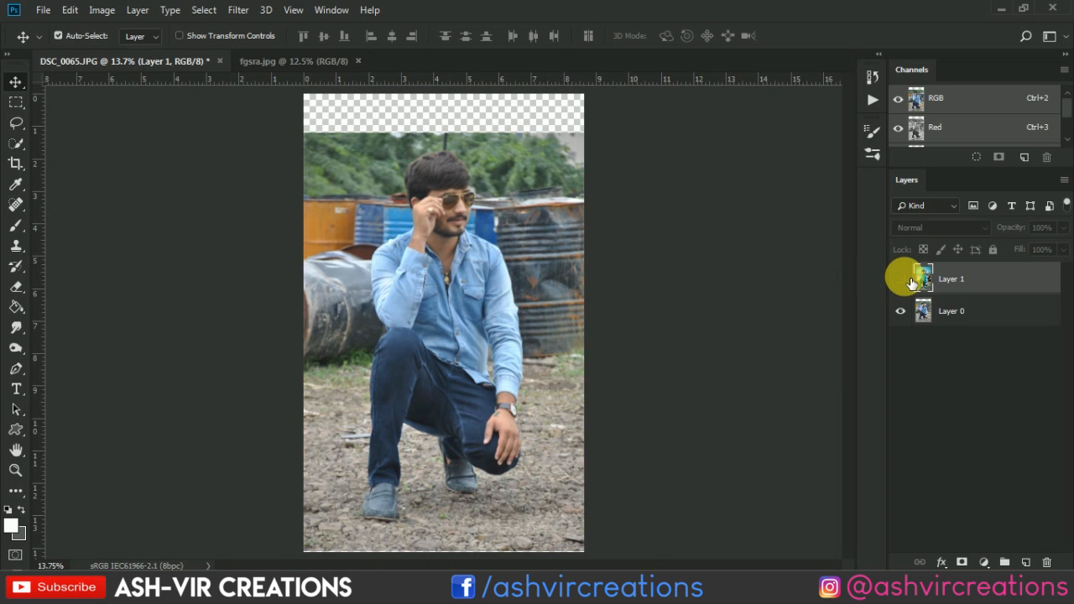
pyautogui.click(903, 279)
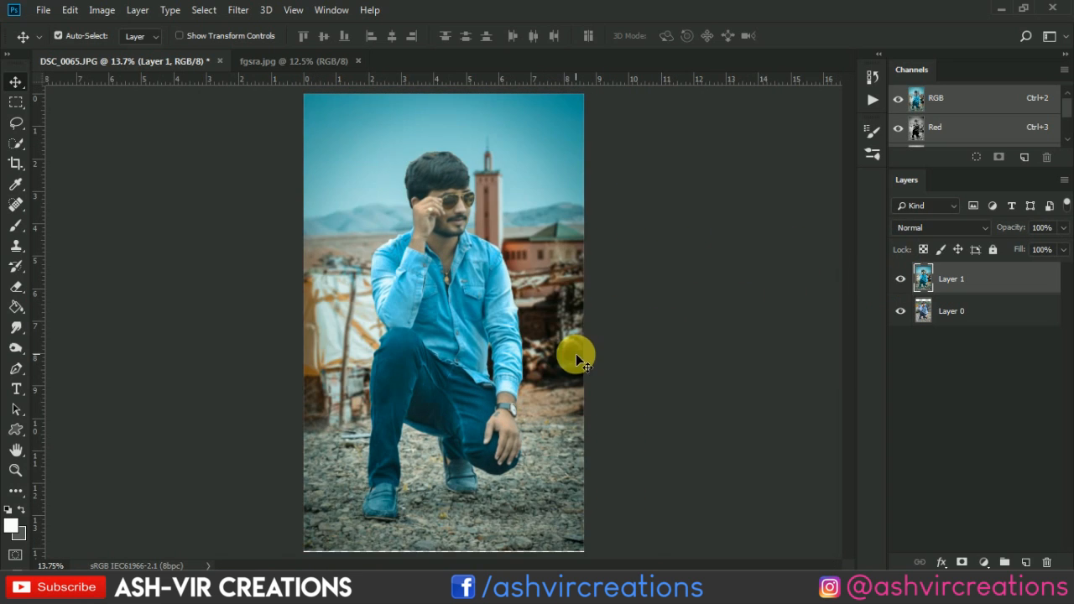